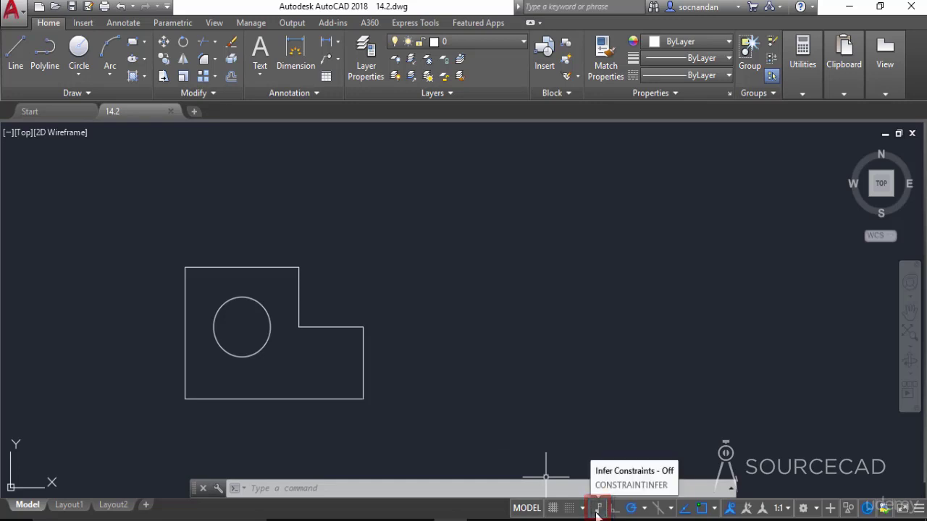
Check that the Infer Constraints toggle is available on the status bar, and switch Infer Constraints on
click(918, 510)
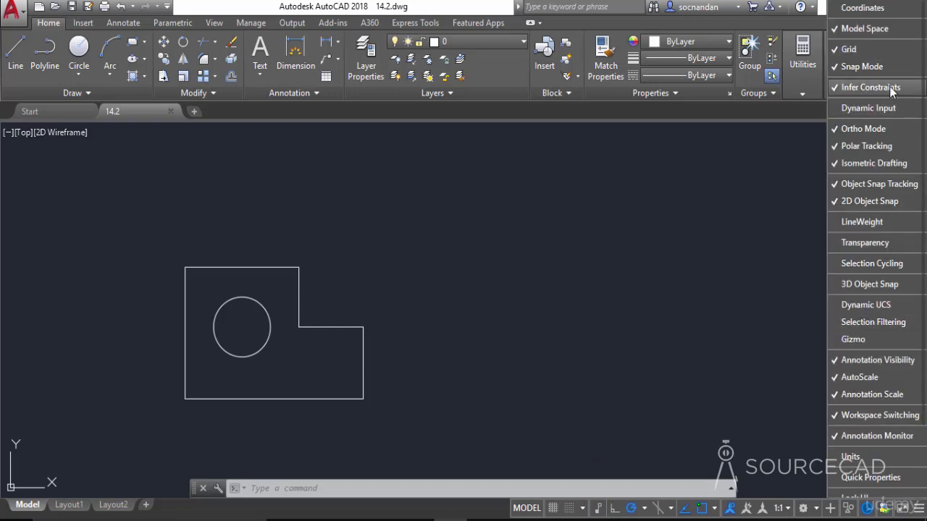
click(724, 202)
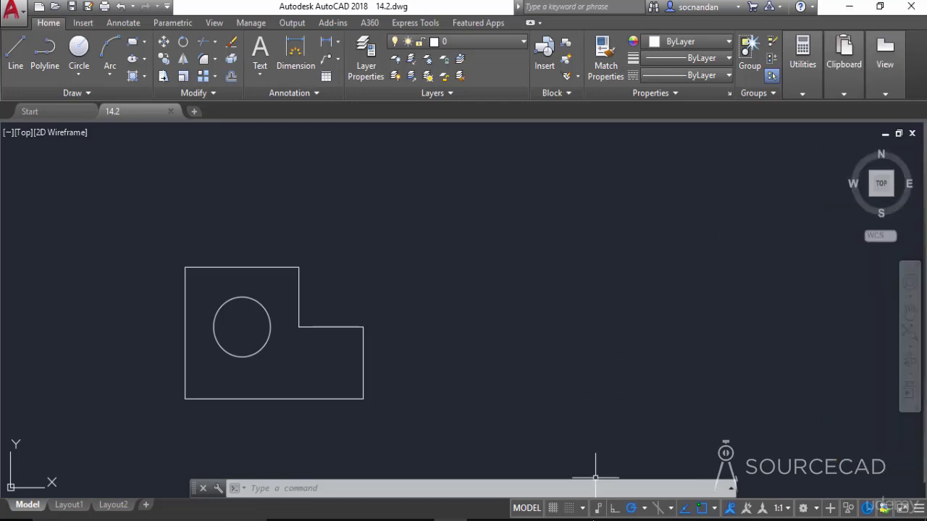
click(597, 509)
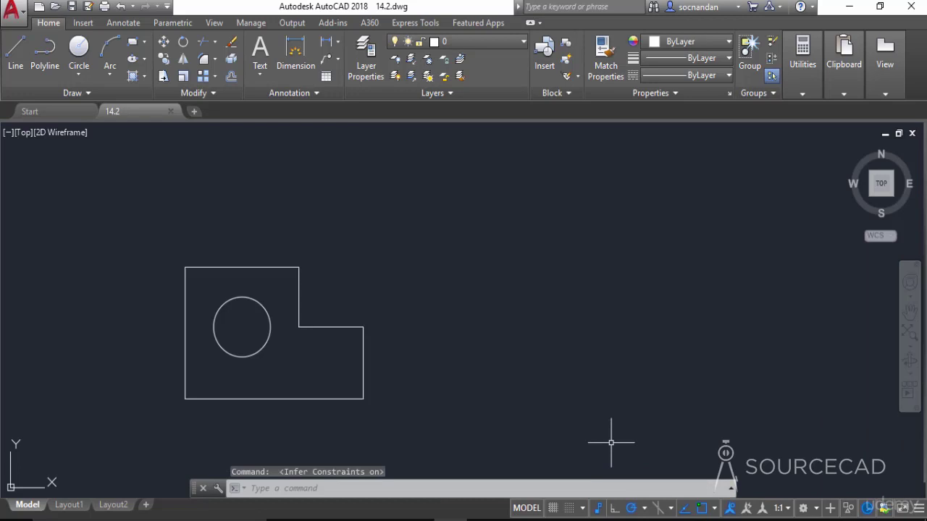
Start a line in the empty area beside the existing profile, and make the Dynamic Input toggle available and switch dynamic input off
click(15, 49)
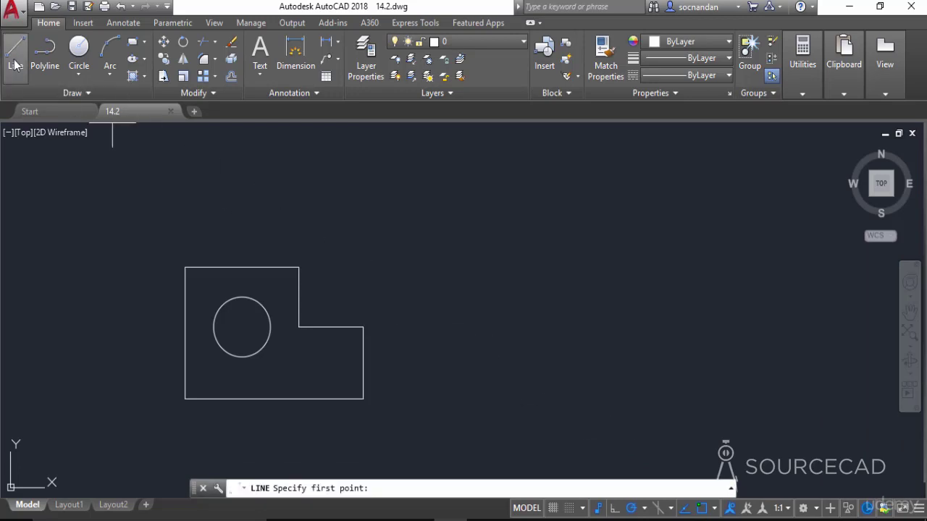
click(454, 396)
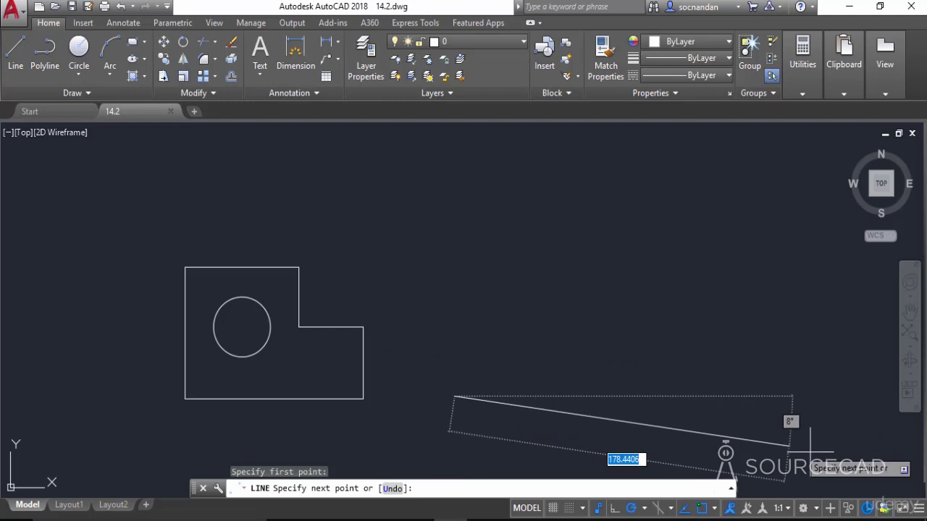
click(918, 507)
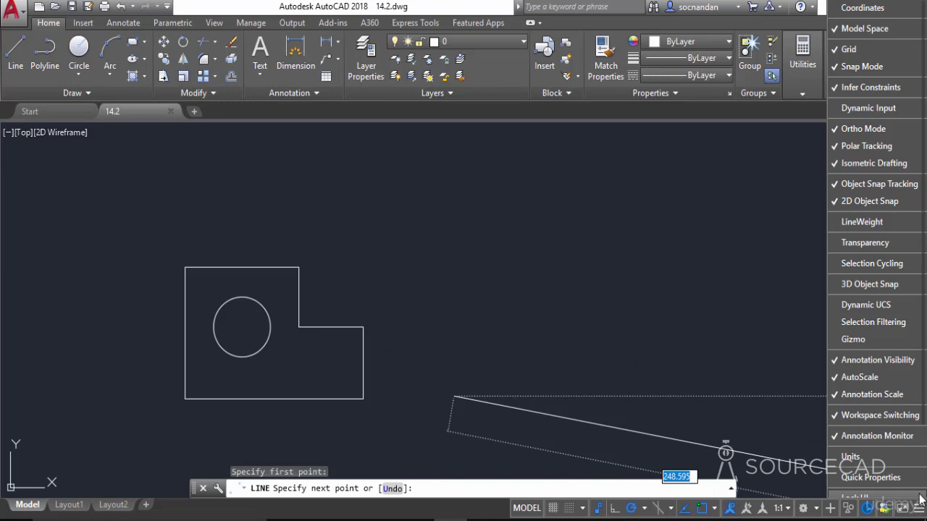
click(867, 107)
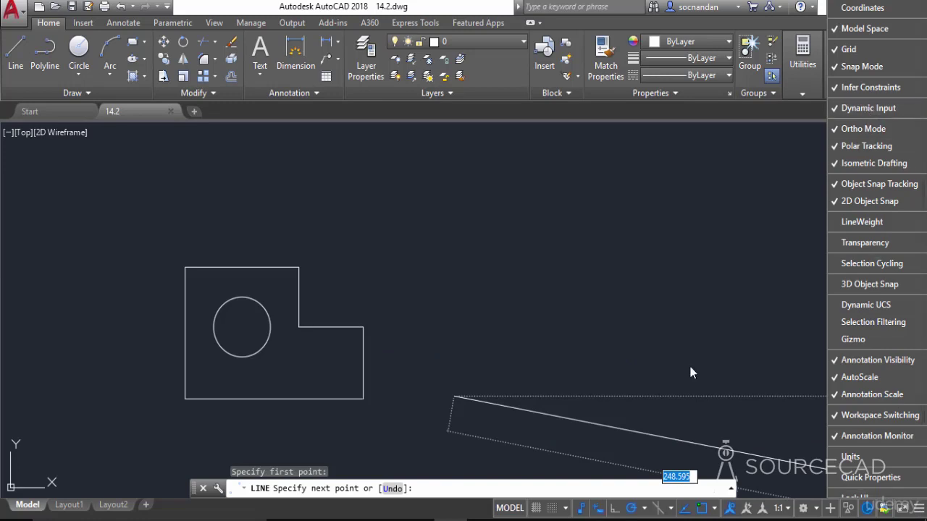
click(598, 509)
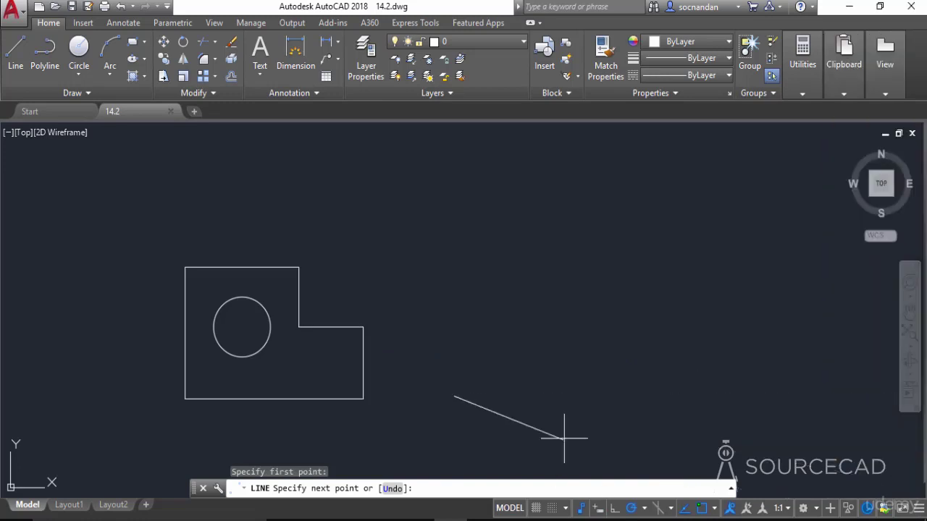
Draw a closed L-shaped profile with horizontal and vertical lines, matching the existing outline, and finish at the starting point
click(627, 396)
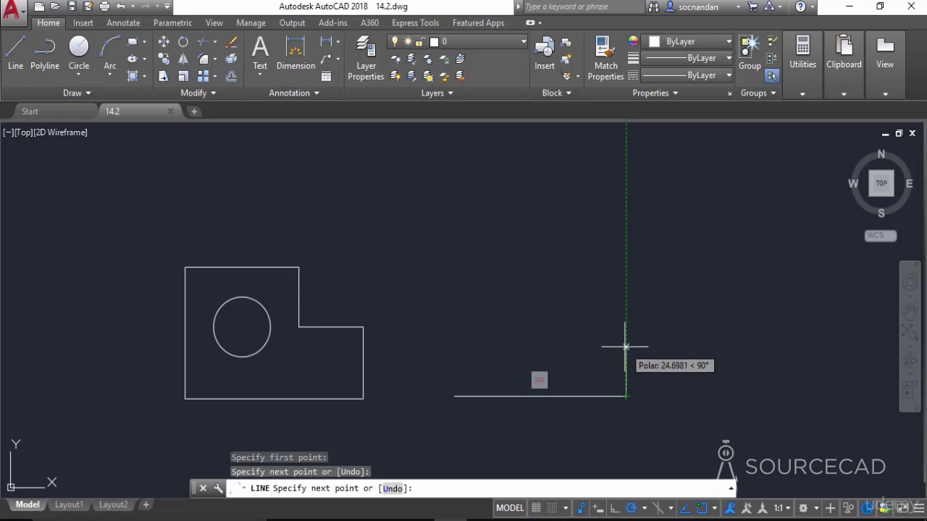
click(626, 317)
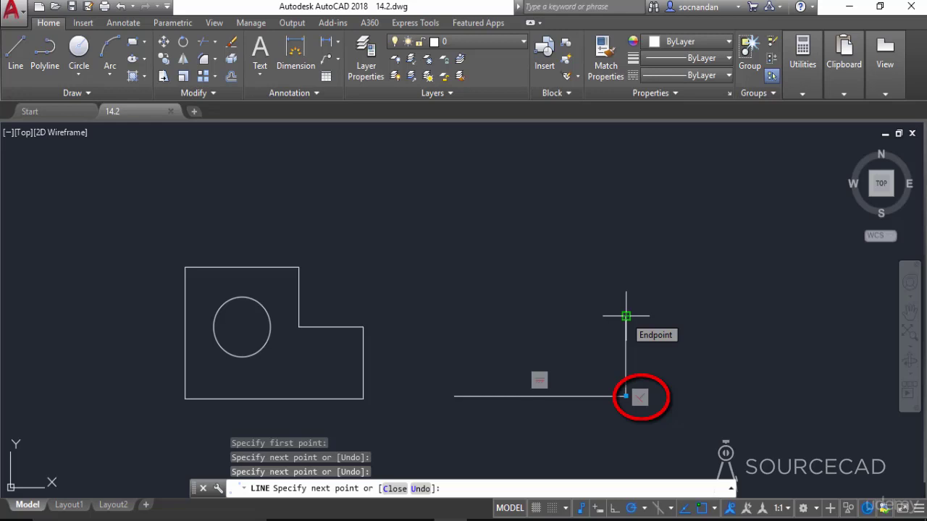
click(569, 317)
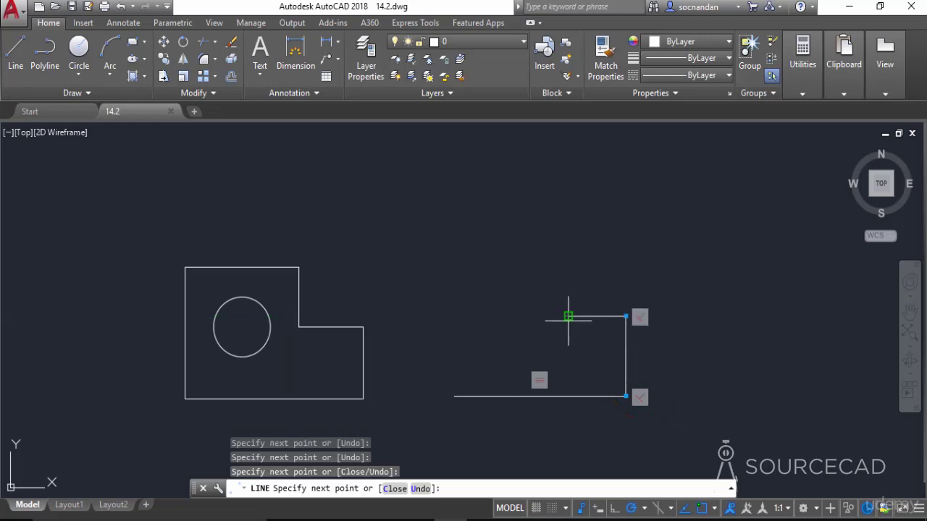
click(569, 254)
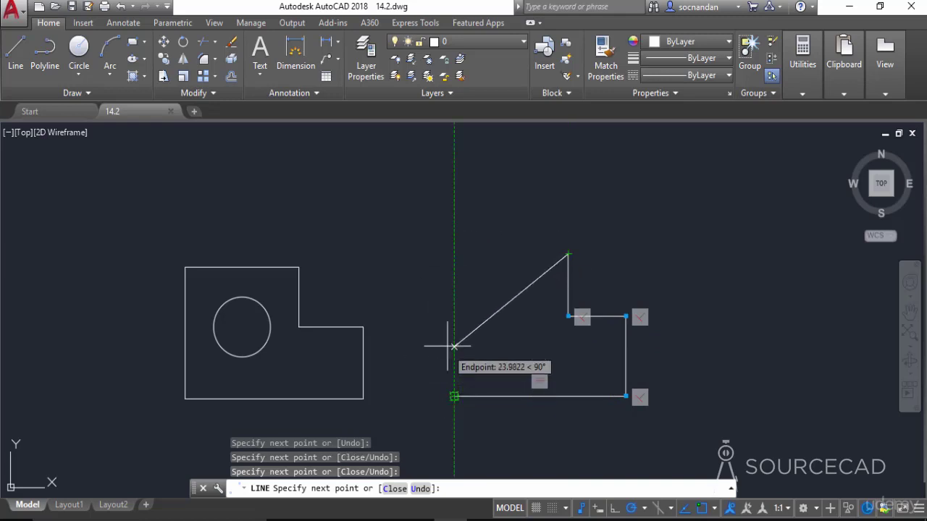
click(454, 253)
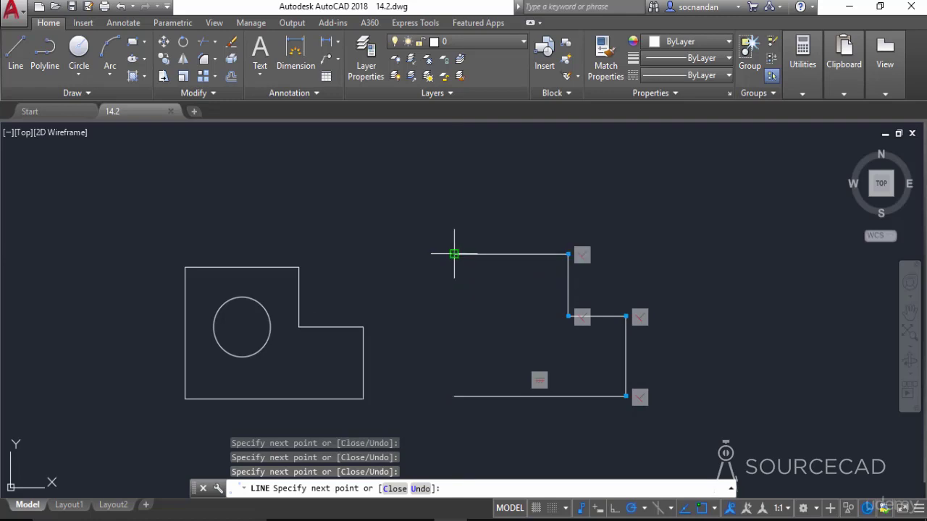
click(454, 396)
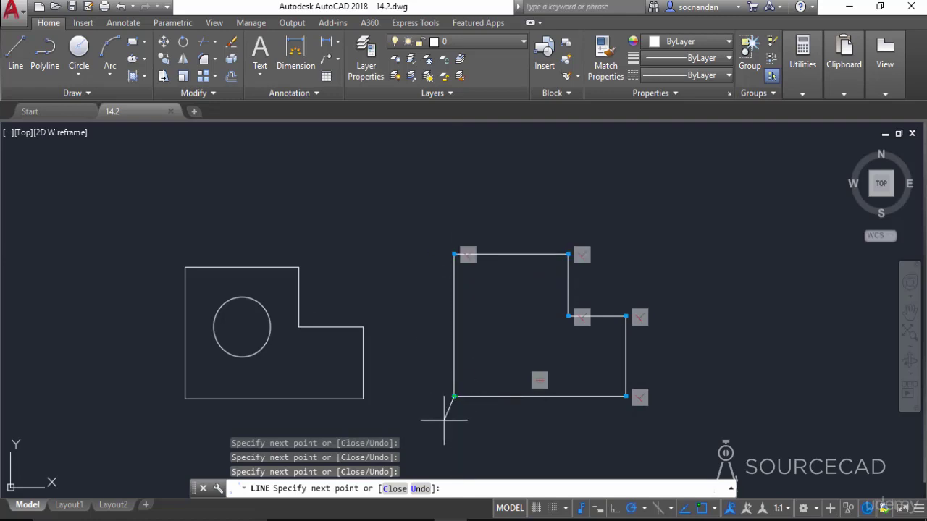
key(Return)
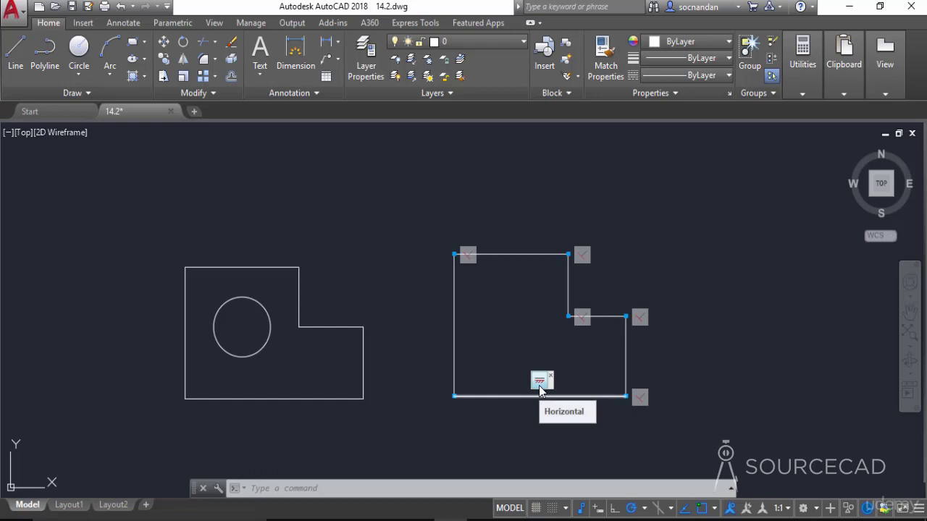
click(504, 396)
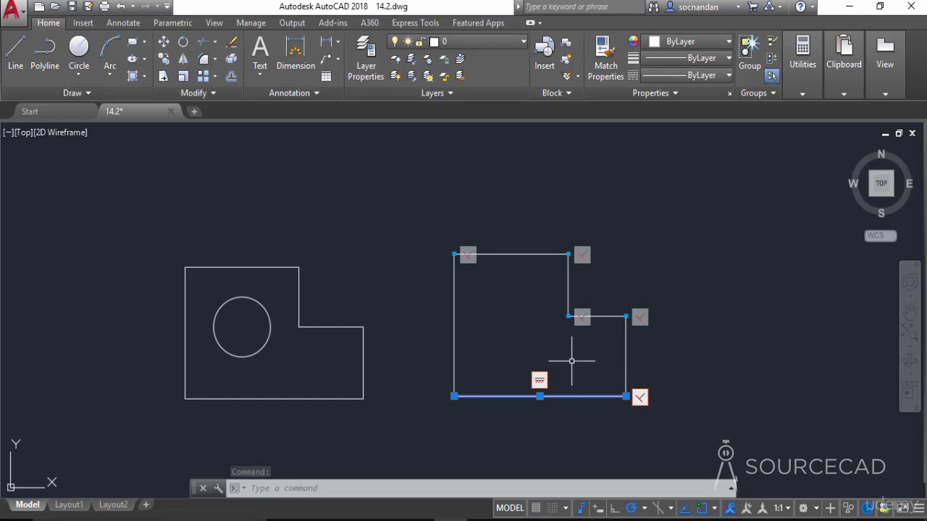
key(Escape)
Draw a single horizontal line in the free space to the right of the new L-shaped profile
middle_drag(571, 362, 480, 367)
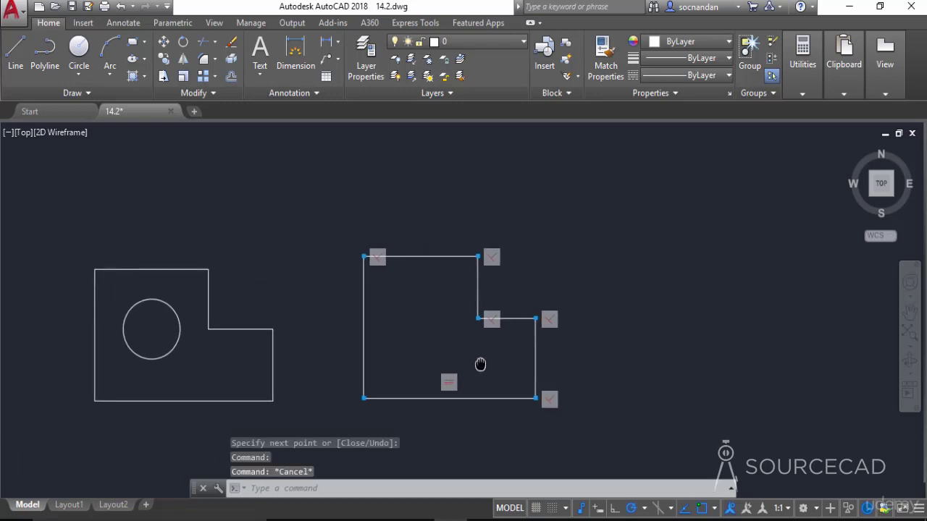
click(15, 52)
click(651, 388)
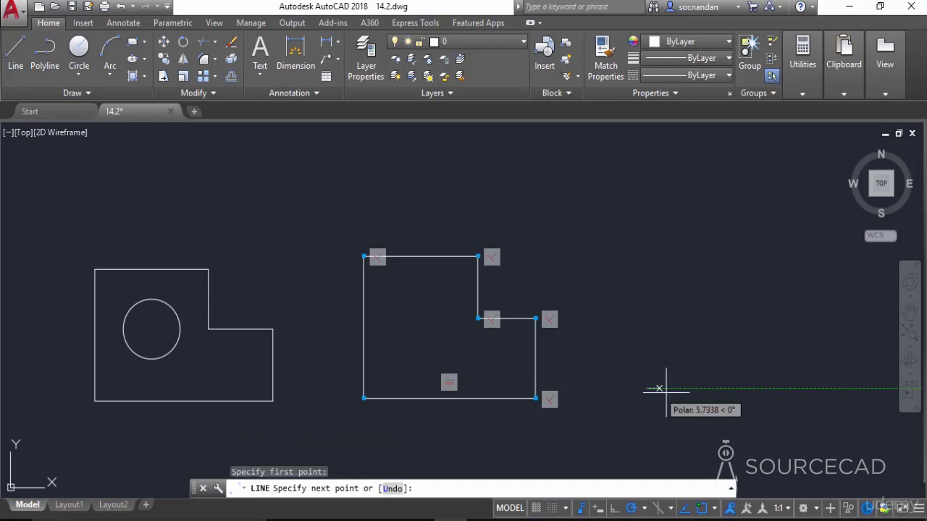
click(785, 388)
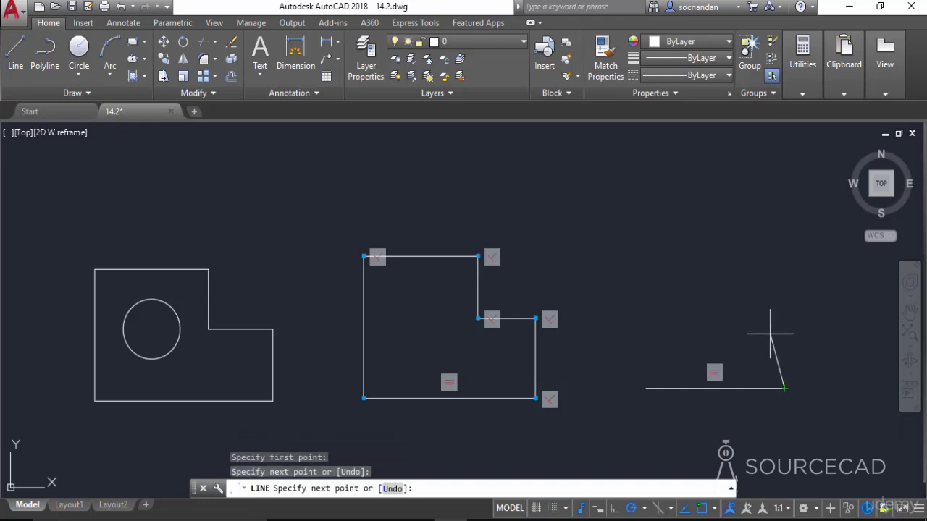
key(Return)
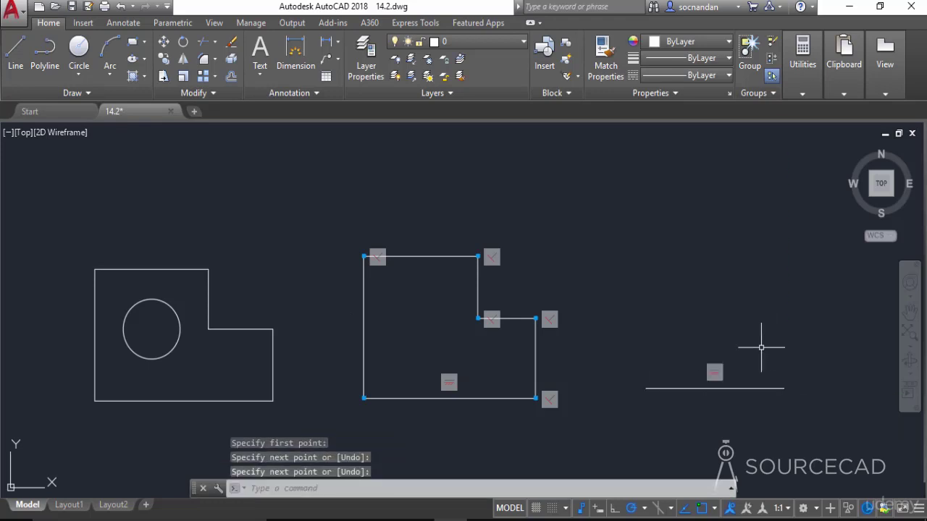
Stretch the single horizontal line's right endpoint straight up, and its left endpoint partway back down
click(753, 389)
click(783, 388)
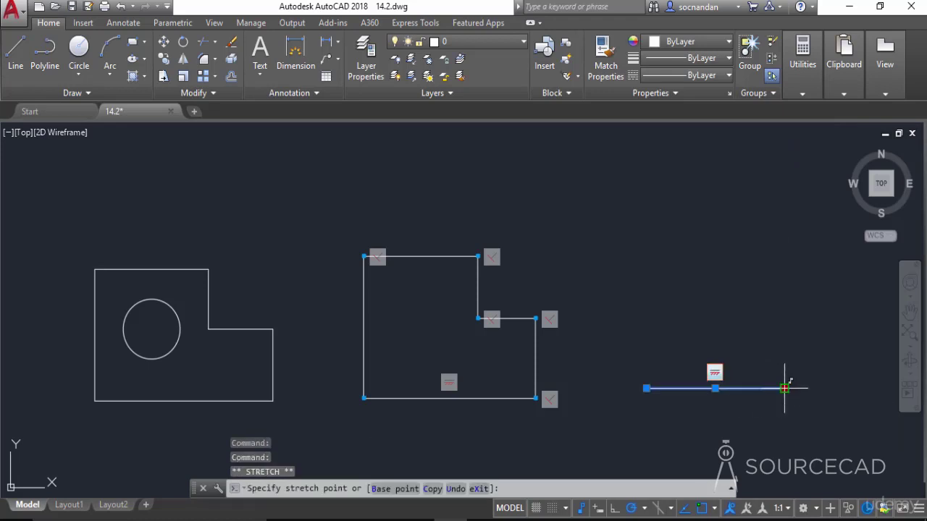
click(784, 298)
mouse_move(784, 298)
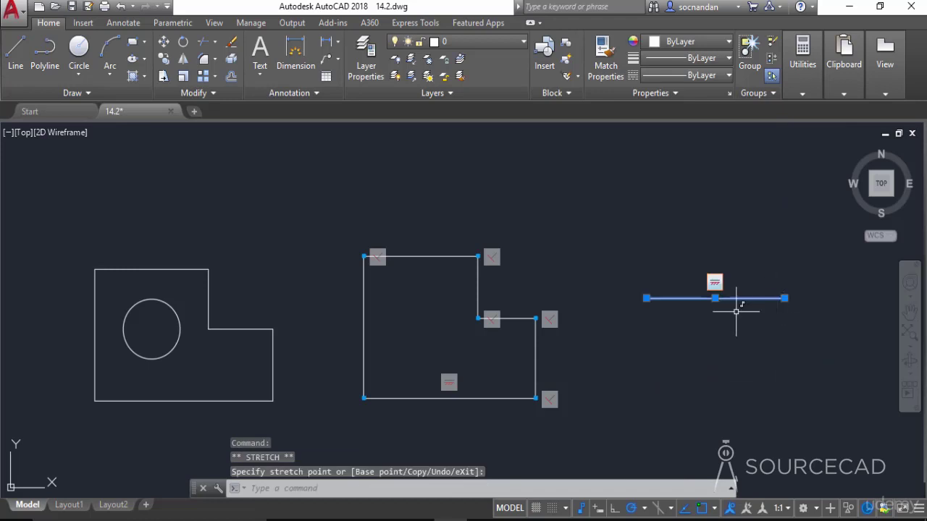
click(647, 298)
click(647, 359)
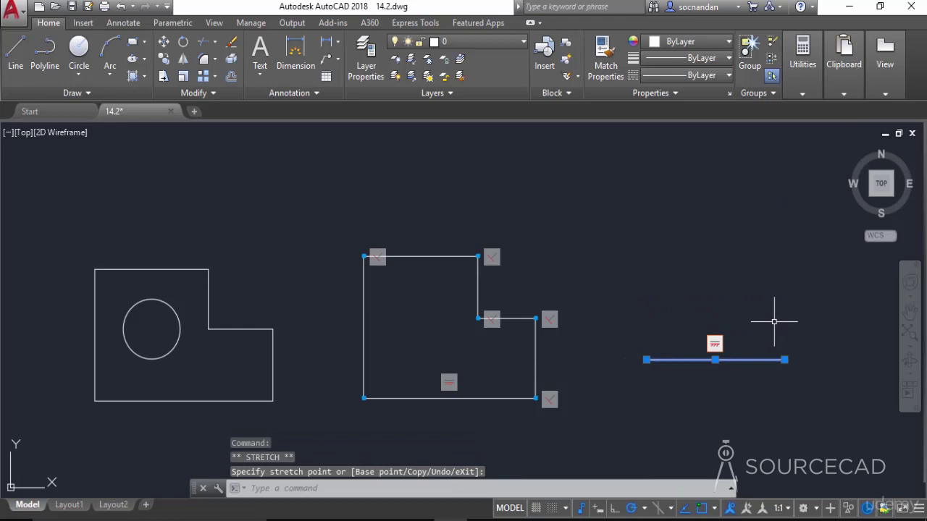
key(Escape)
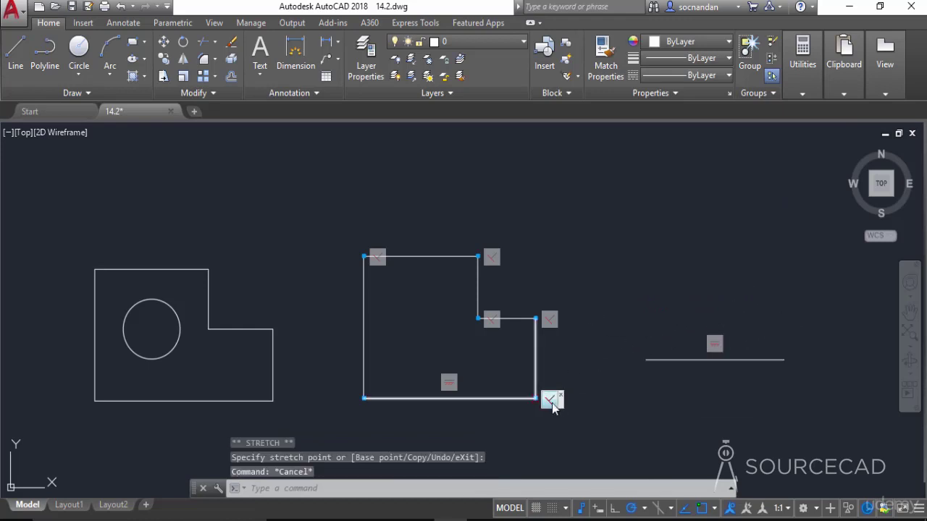
Erase the single horizontal line to the right of the L-shaped profile
click(717, 382)
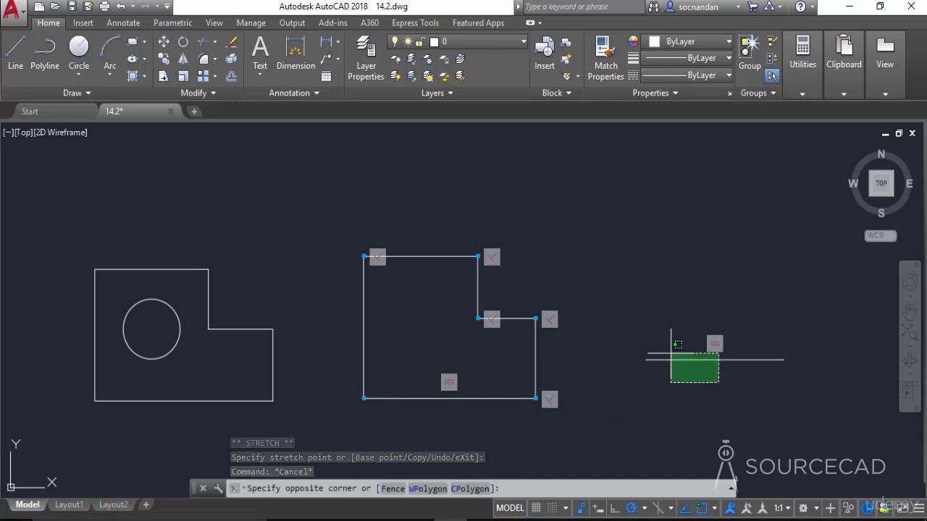
right_click(641, 331)
click(601, 323)
right_click(638, 328)
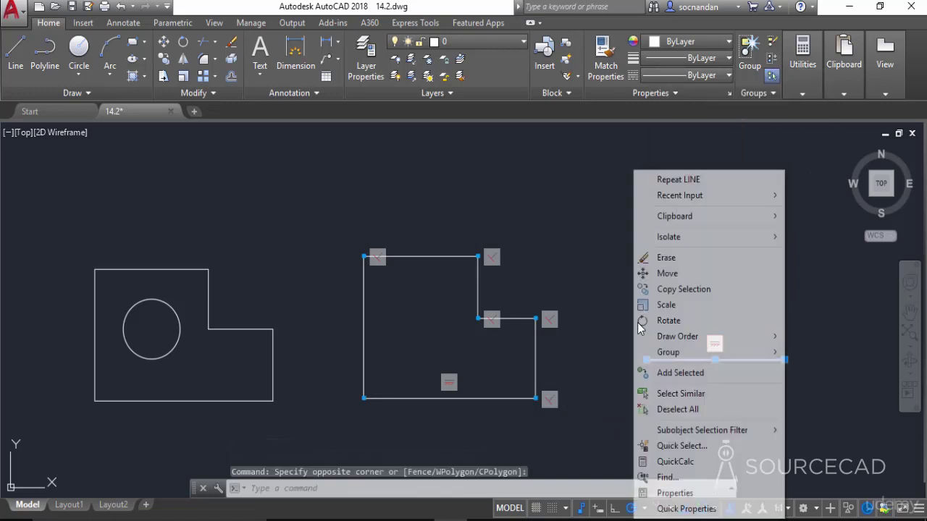
click(665, 258)
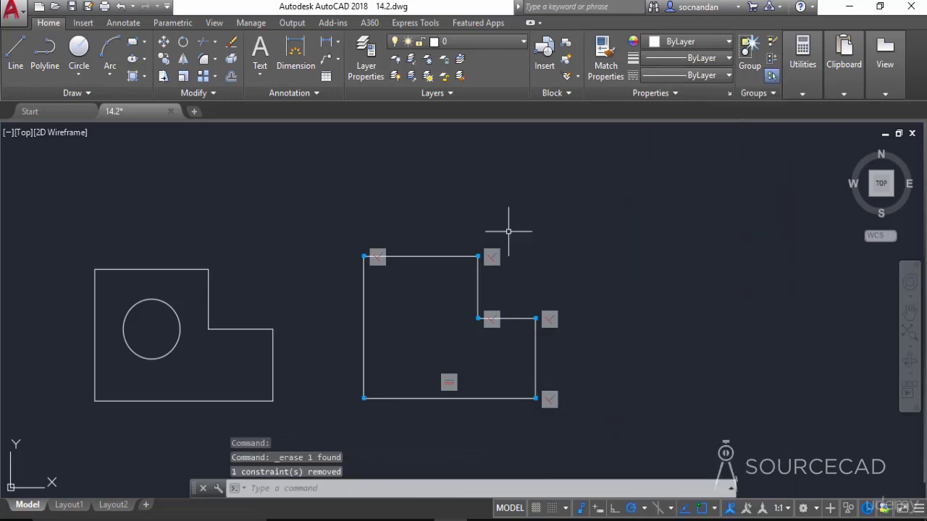
Draw a horizontal line right of the L-shaped profile, continuing with a vertical line upward from its right end
click(27, 65)
click(657, 395)
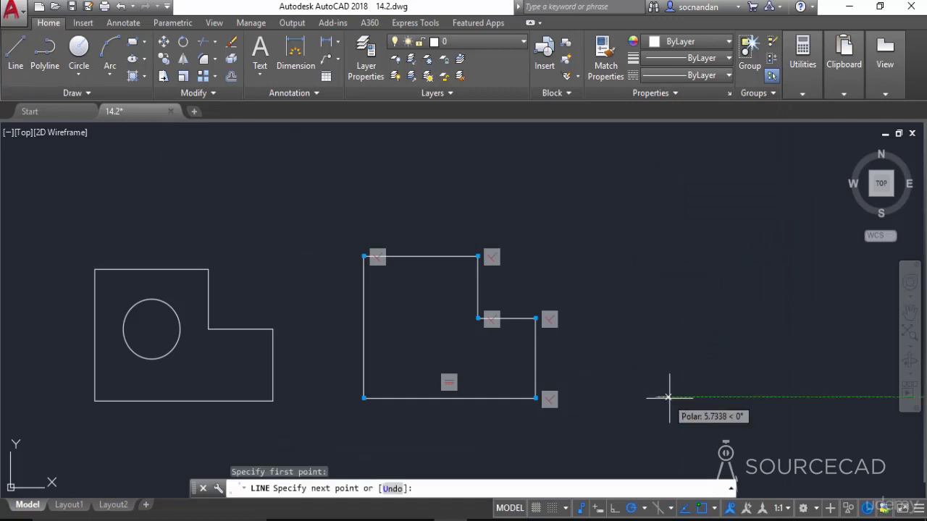
click(771, 397)
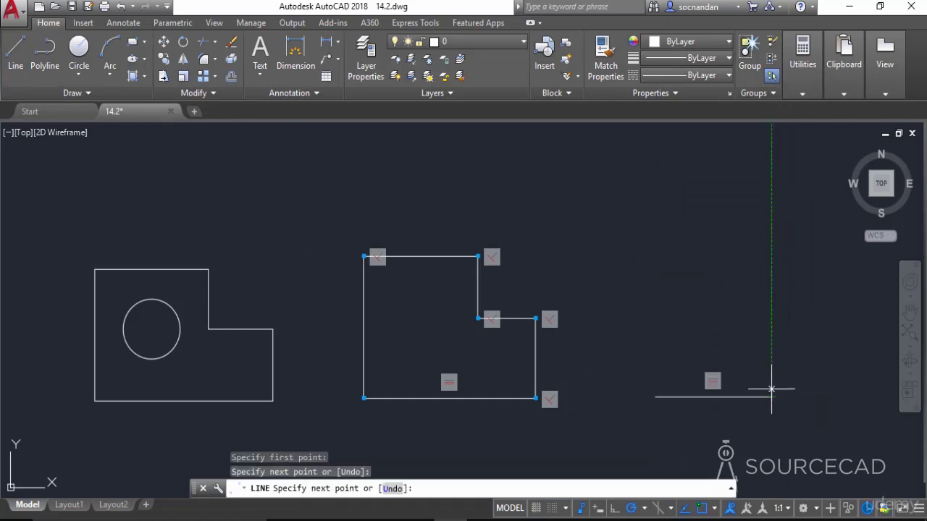
click(771, 286)
right_click(771, 286)
click(783, 296)
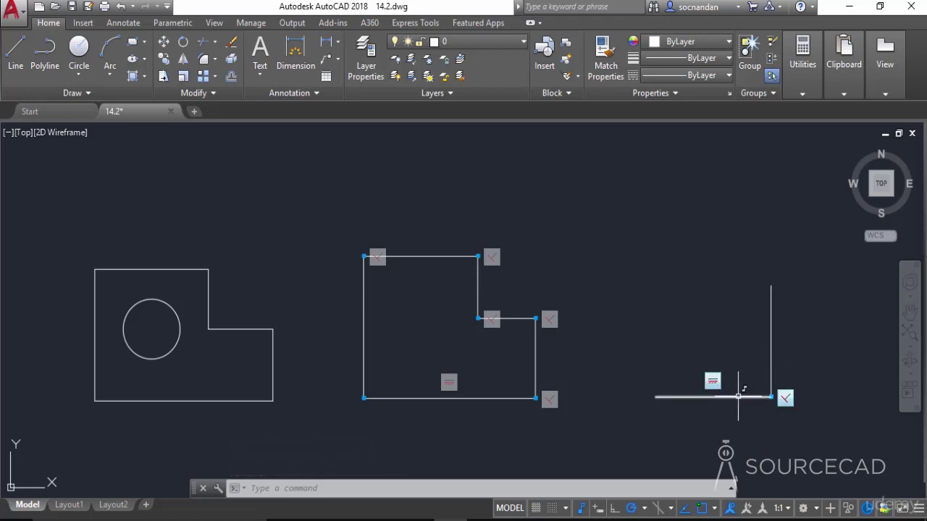
Stretch the vertical line's upper end left and slightly down, and shift the line up and to the right by its midpoint
click(771, 335)
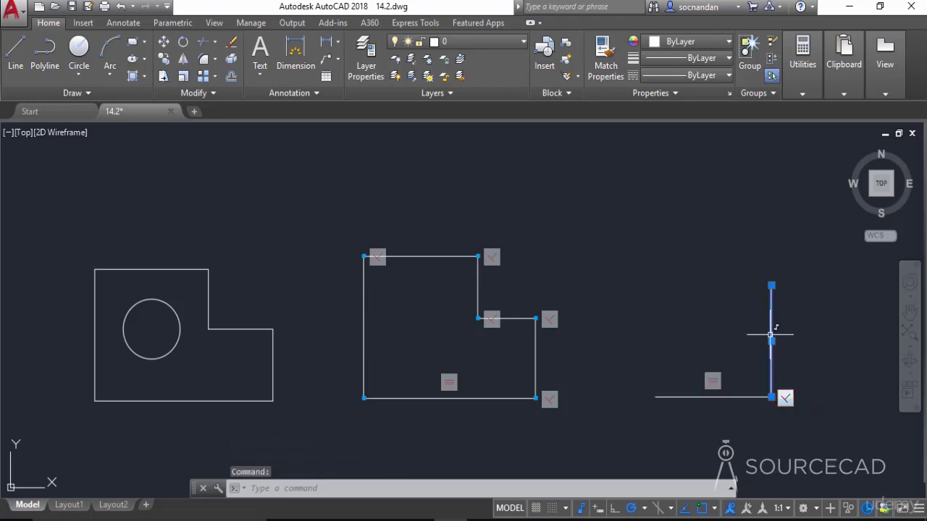
click(771, 285)
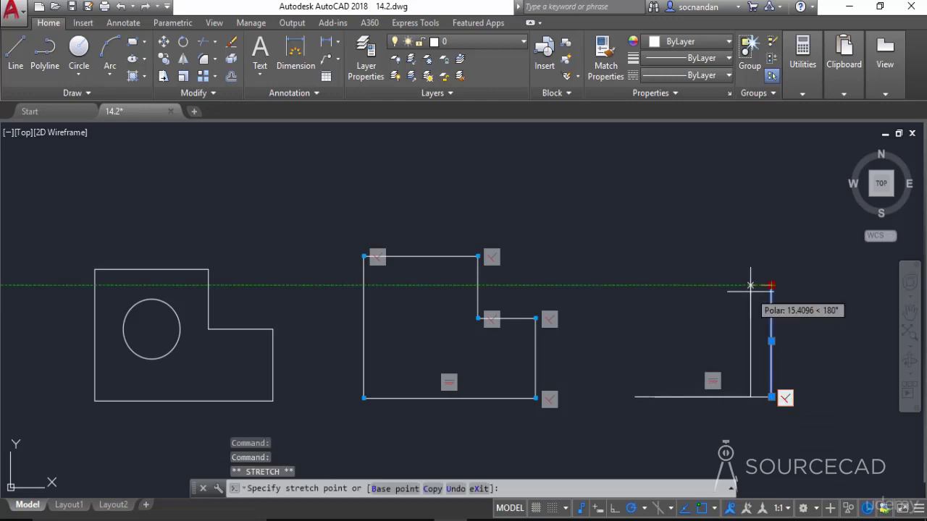
click(711, 307)
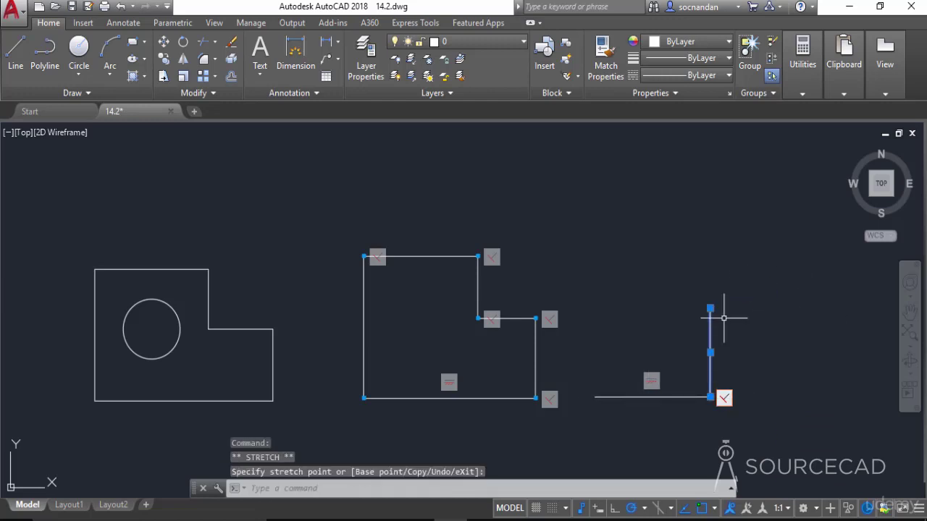
click(710, 353)
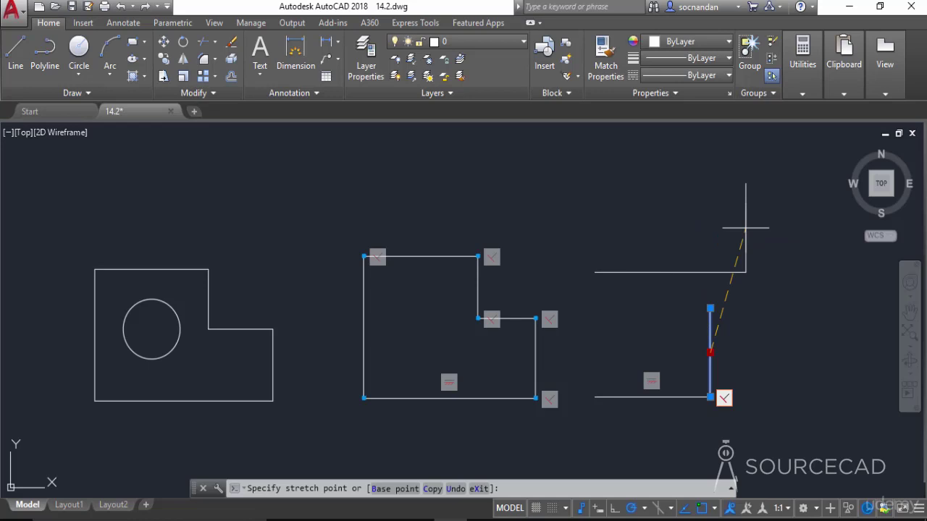
click(760, 243)
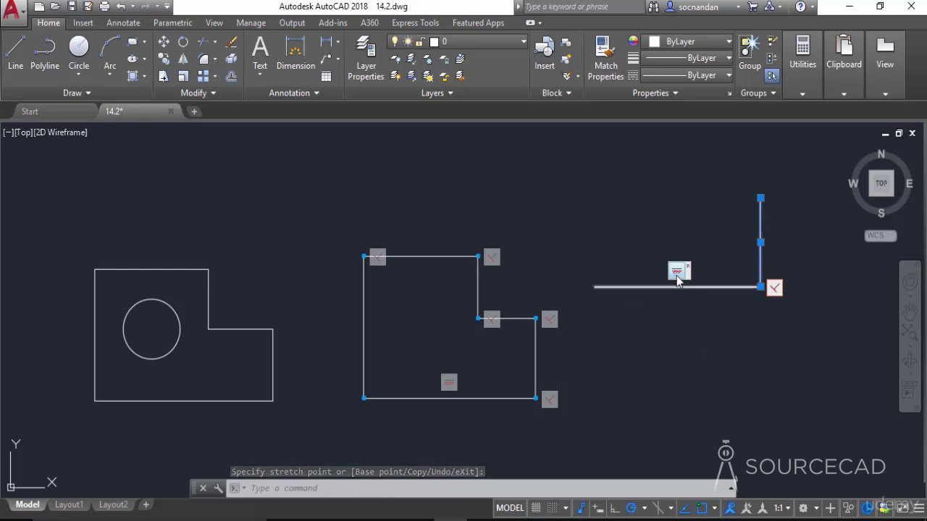
Erase the horizontal and vertical lines drawn beside the L-shaped profile
click(696, 287)
click(691, 256)
right_click(701, 267)
click(728, 276)
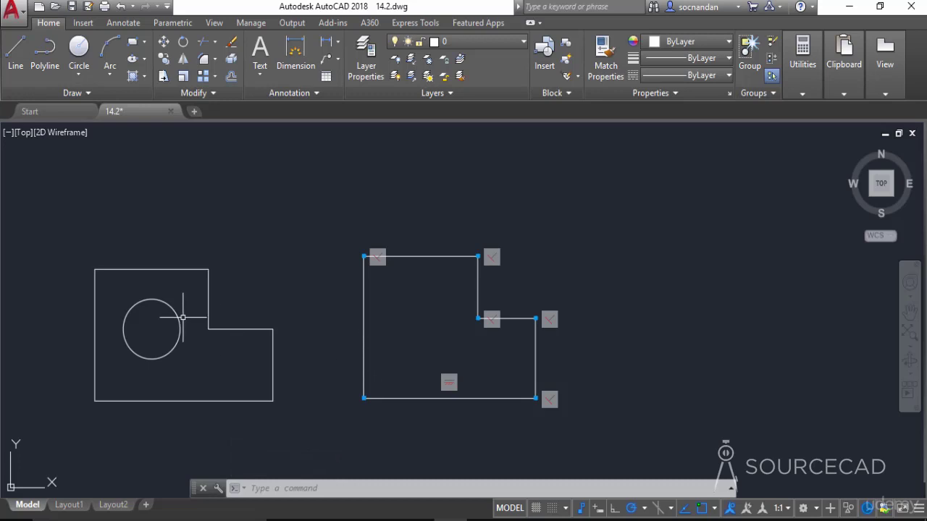
Draw a circle of about 15 units radius inside the L-shaped profile, centred in its upper-left part
click(79, 50)
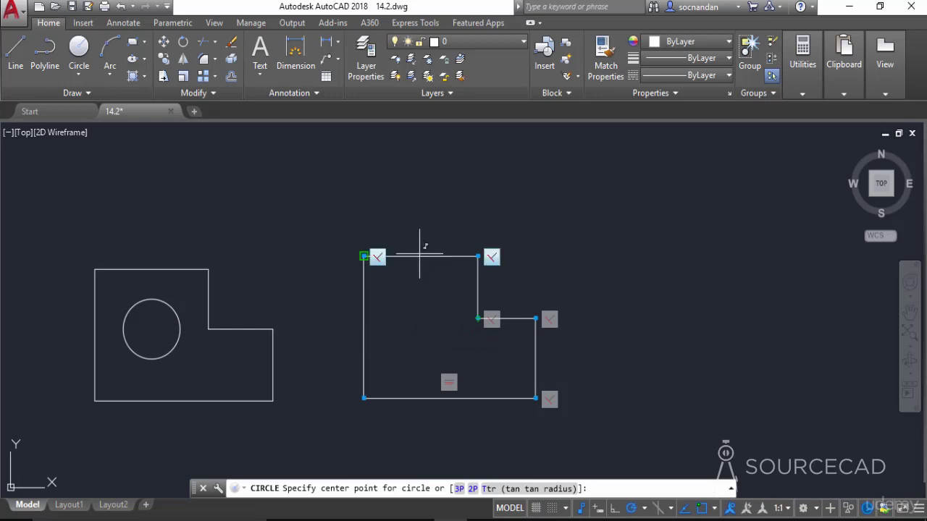
click(714, 509)
click(745, 264)
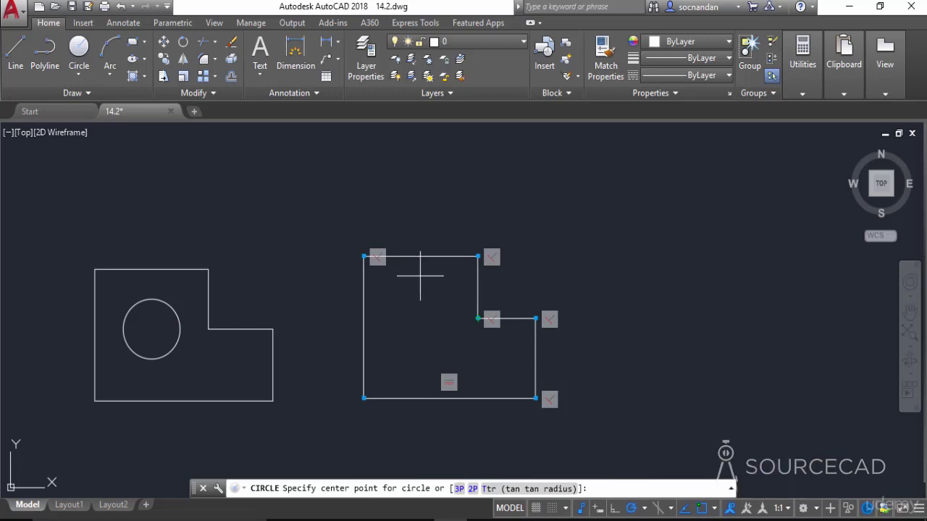
click(421, 318)
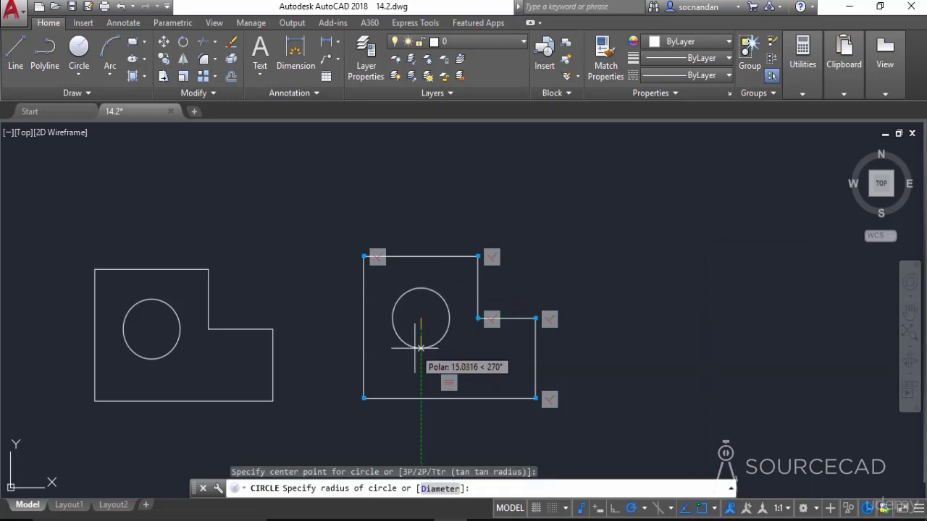
click(421, 348)
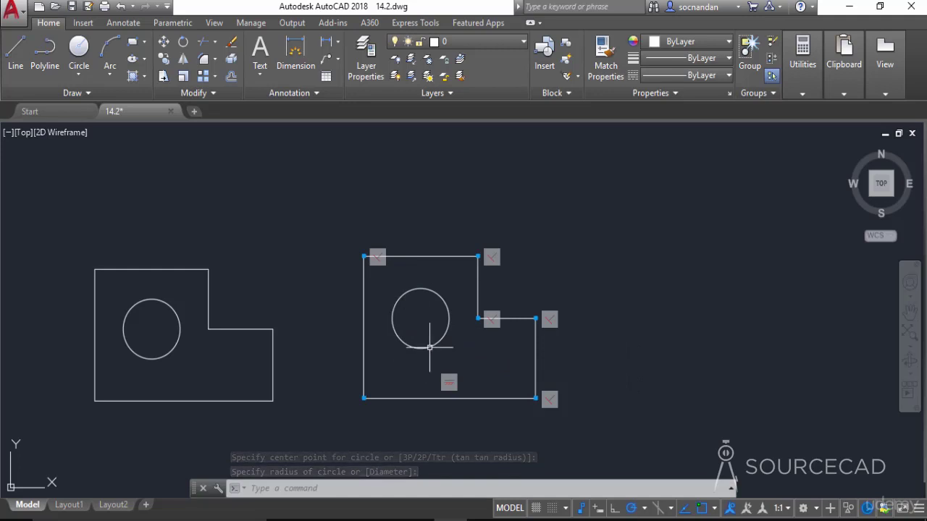
Move the new circle by its centre up over the profile's top edge and enlarge its radius
click(430, 347)
click(421, 318)
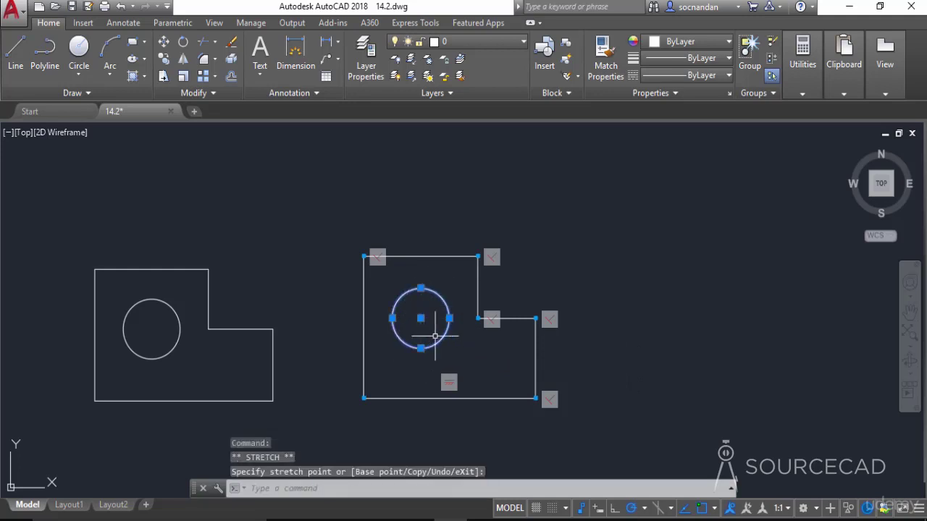
click(429, 225)
click(458, 225)
click(475, 224)
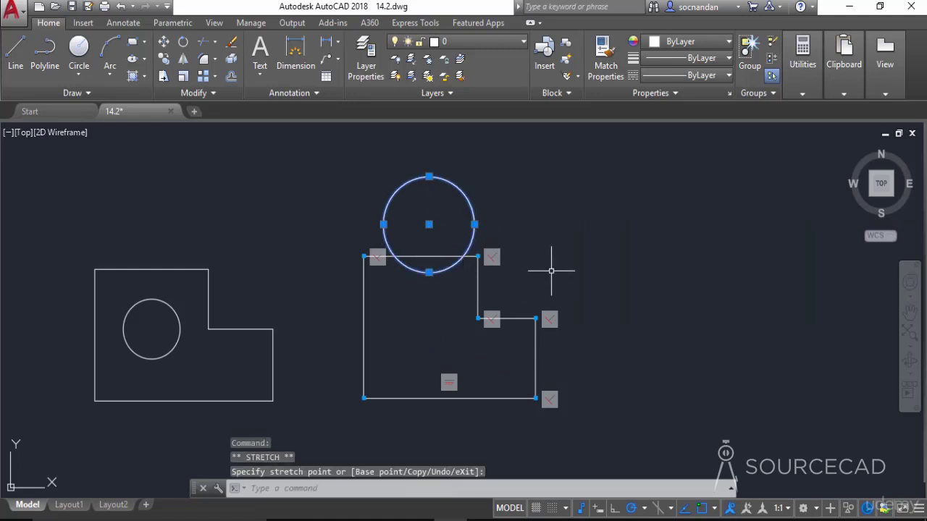
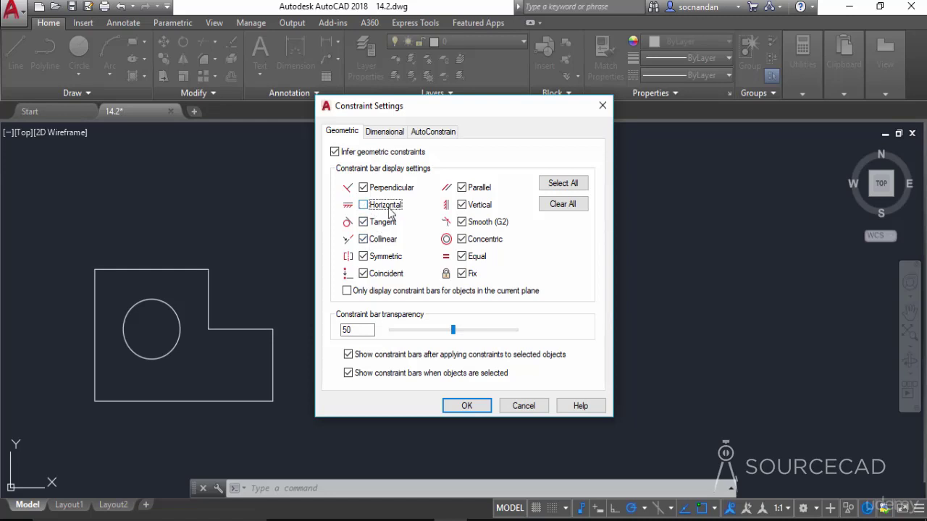
Apply the constraint settings with Horizontal bars turned off, and draw a horizontal line with a vertical one rising from its right end
click(456, 405)
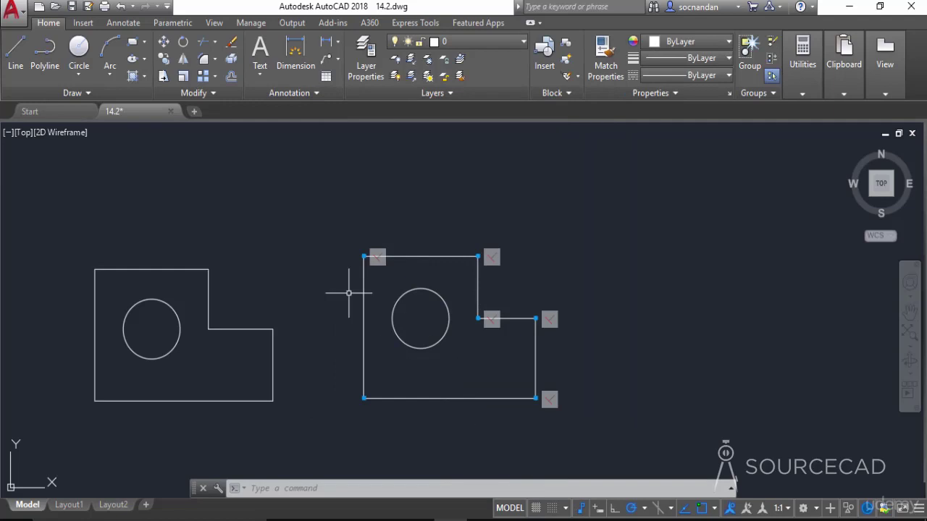
click(20, 76)
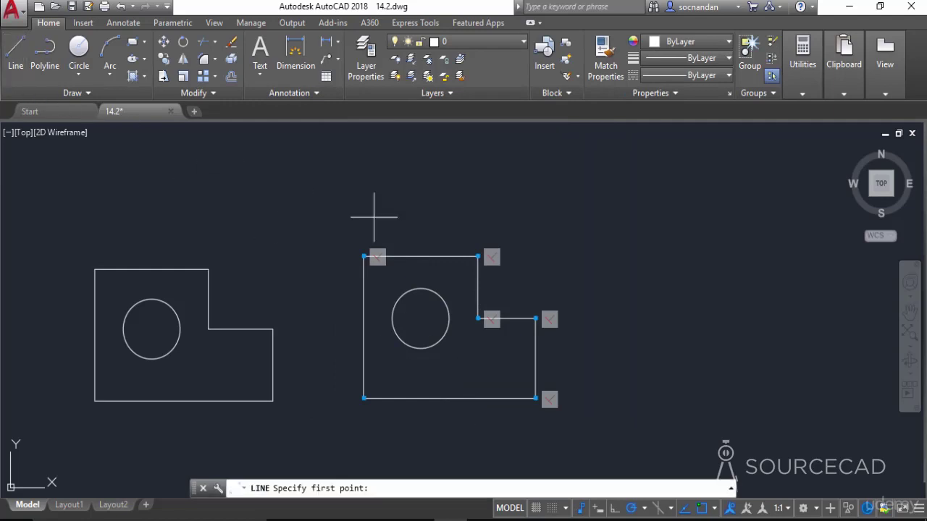
click(613, 306)
click(724, 307)
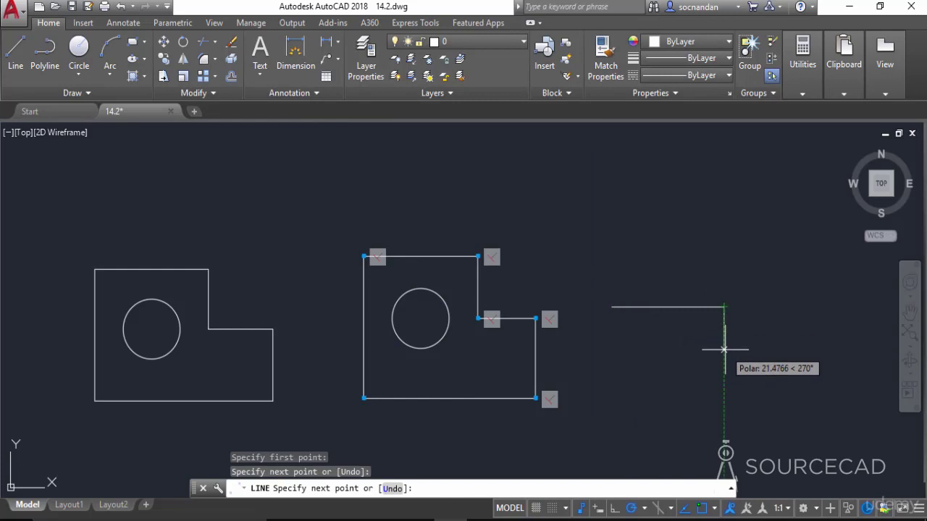
click(723, 200)
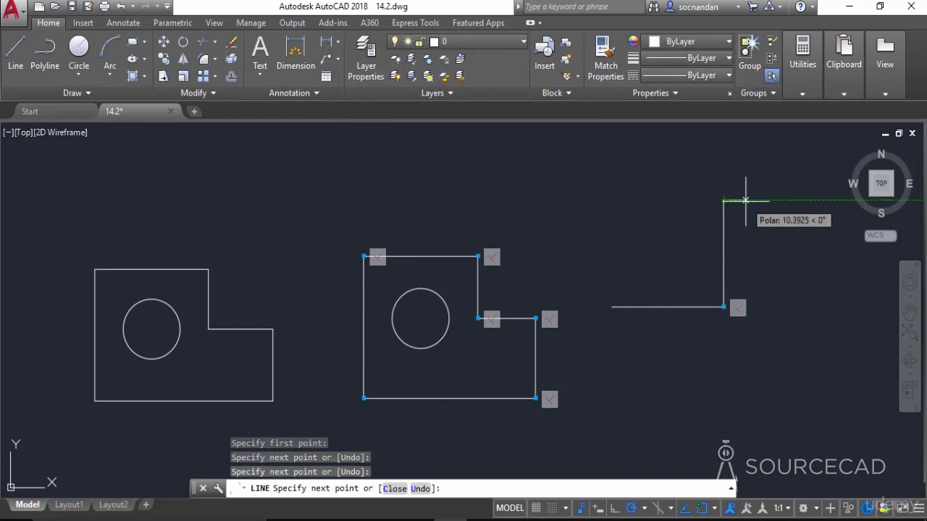
right_click(750, 200)
click(762, 213)
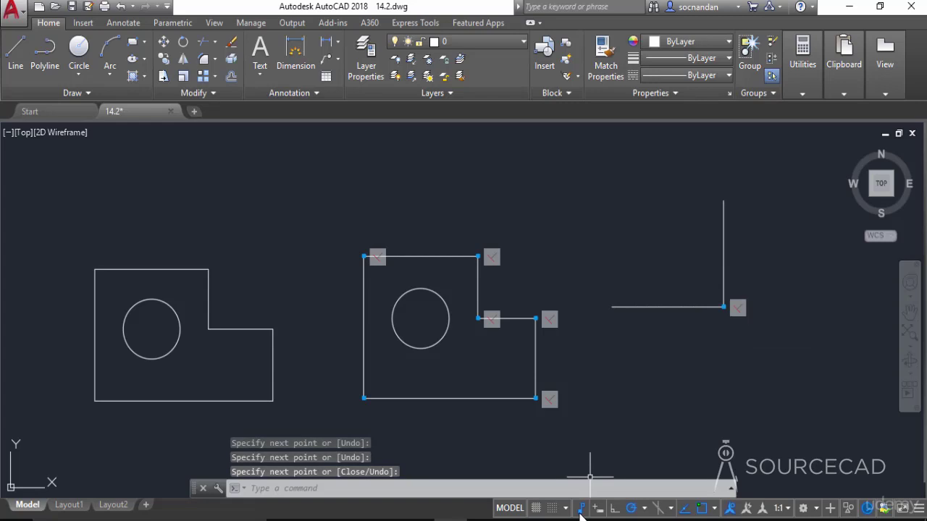
Turn the display of Horizontal constraint bars back on in the constraint settings
click(619, 490)
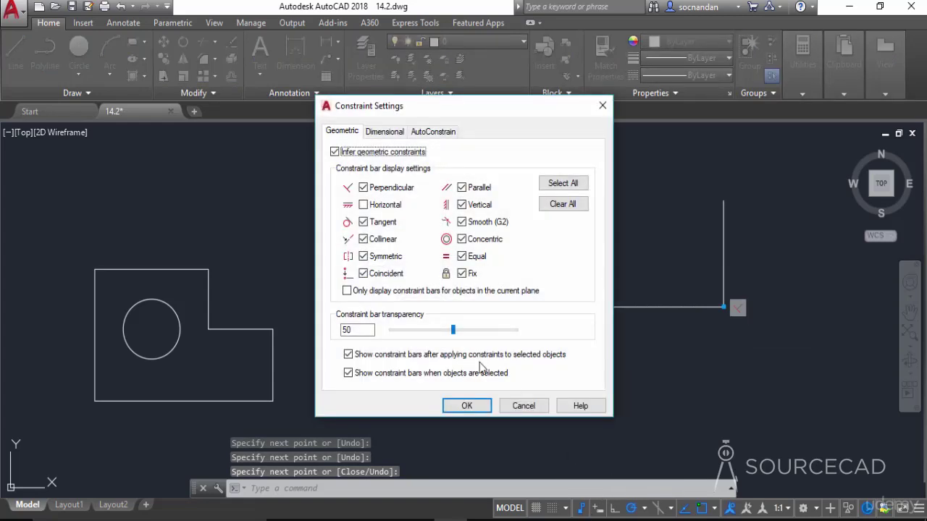
click(376, 207)
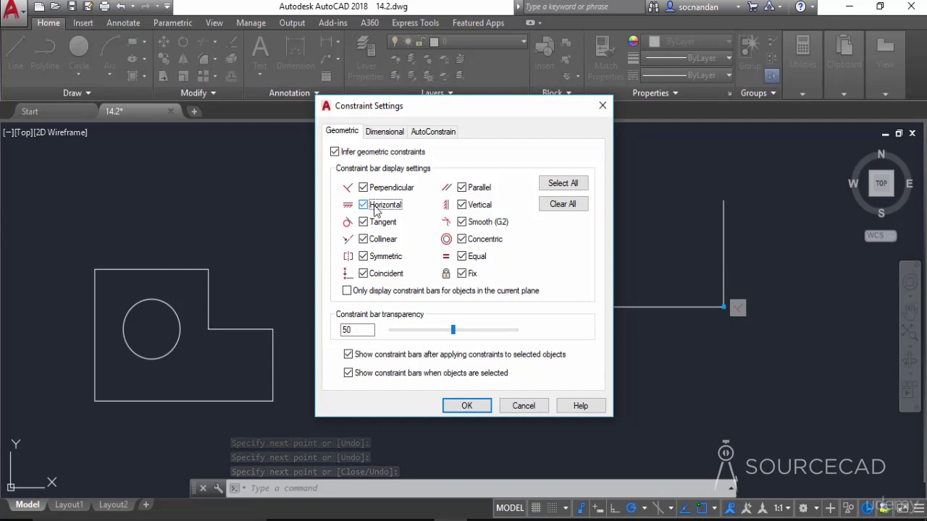
click(466, 407)
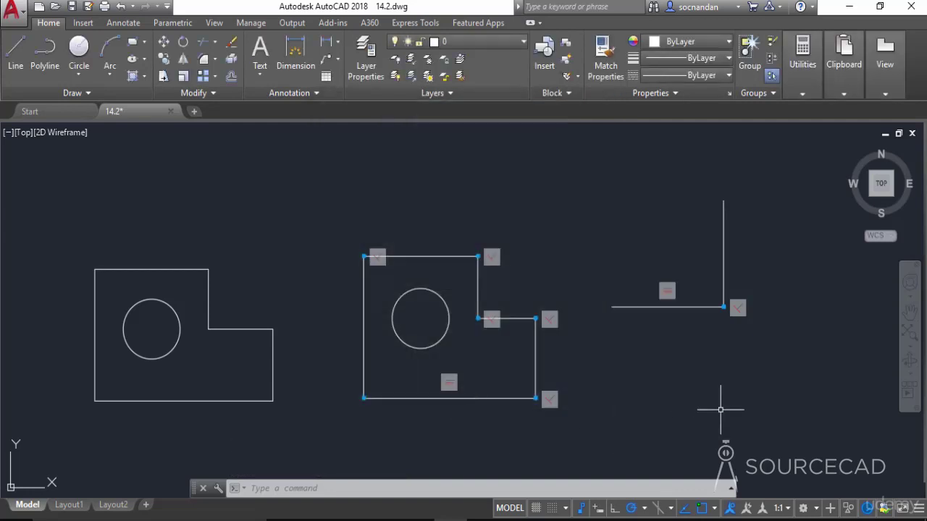
Erase the two connected lines beside the constrained L-shaped profile
click(778, 378)
click(638, 190)
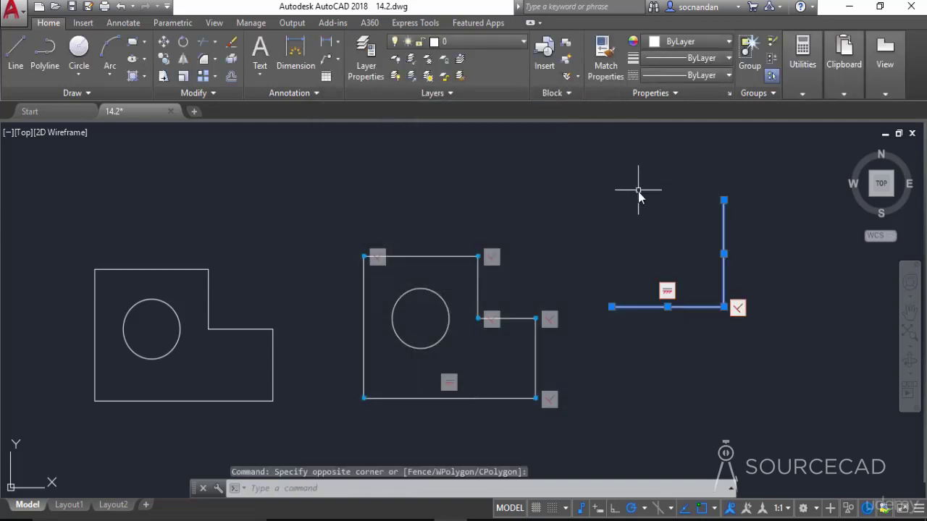
right_click(638, 190)
click(687, 276)
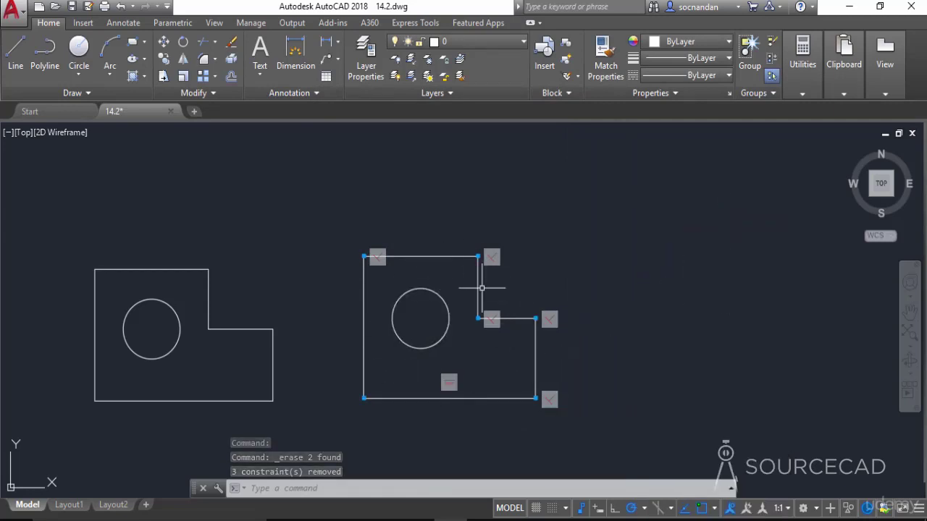
Stretch the constrained profile's right edge outward and its top edge upward by their midpoints
click(534, 349)
click(535, 357)
click(566, 358)
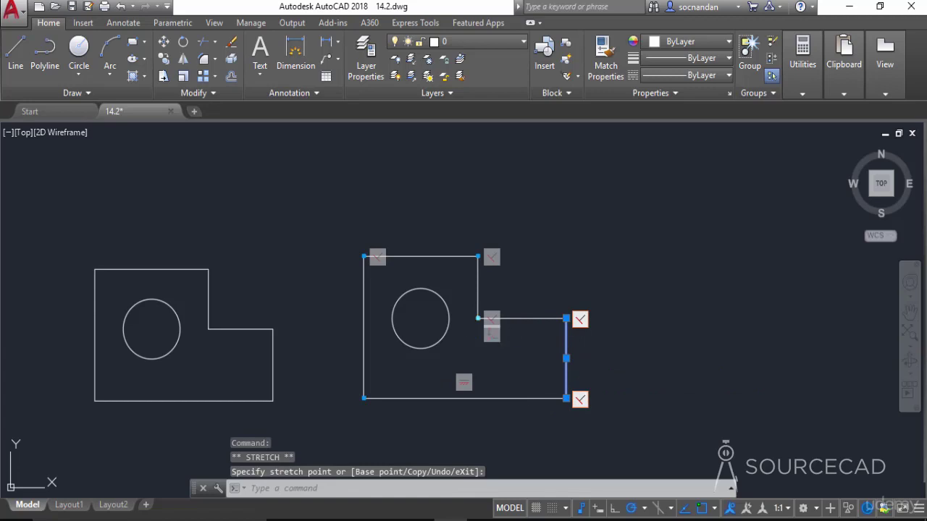
click(425, 257)
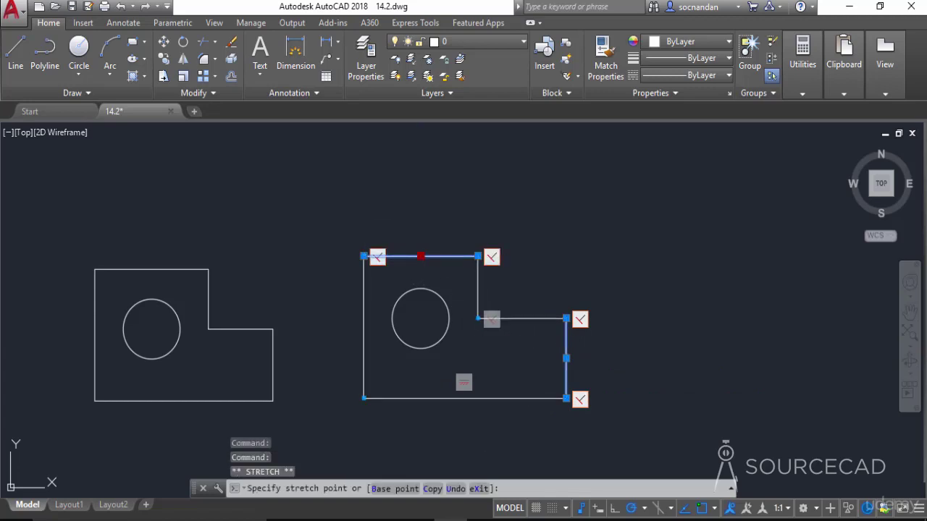
click(422, 227)
Undo both edge stretches of the constrained profile
key(Escape)
key(ctrl+z)
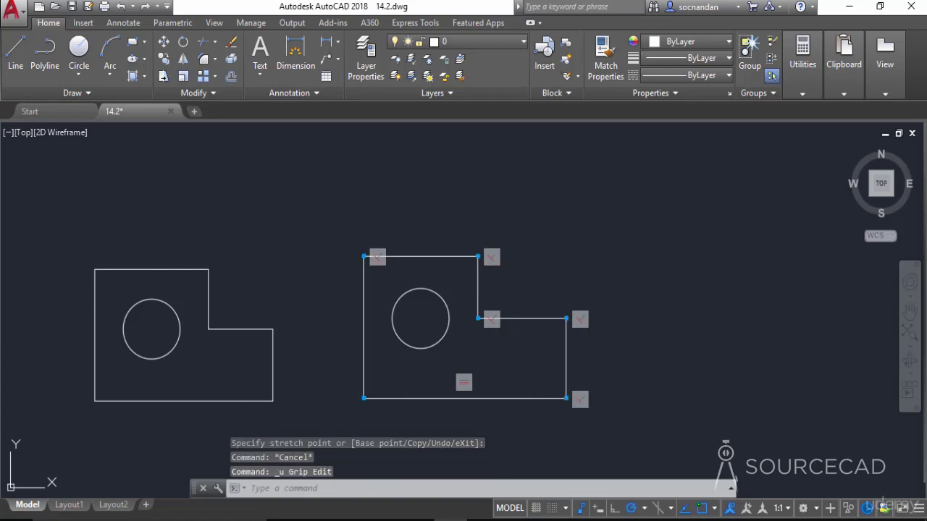
key(ctrl+z)
Apply Auto Constrain to the six lines of the unconstrained L-shaped profile, leaving out its circle
middle_drag(493, 360, 601, 335)
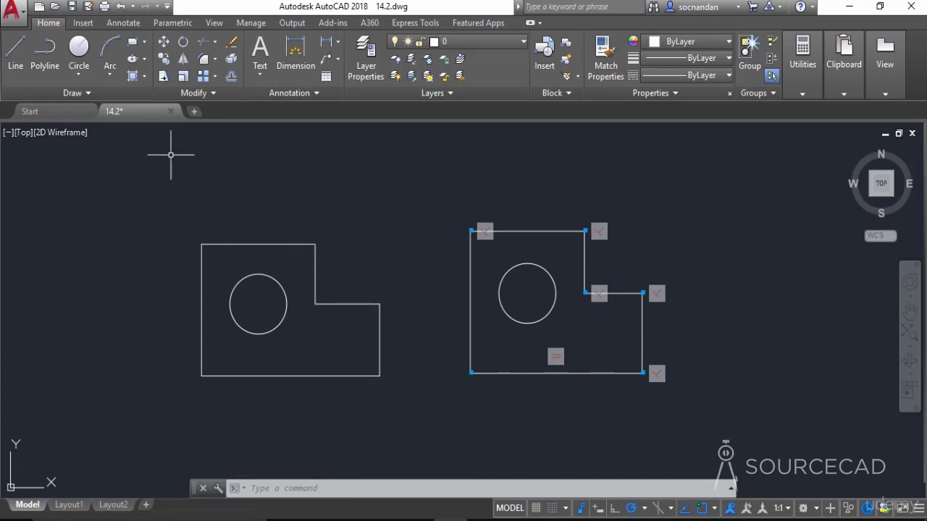
click(184, 29)
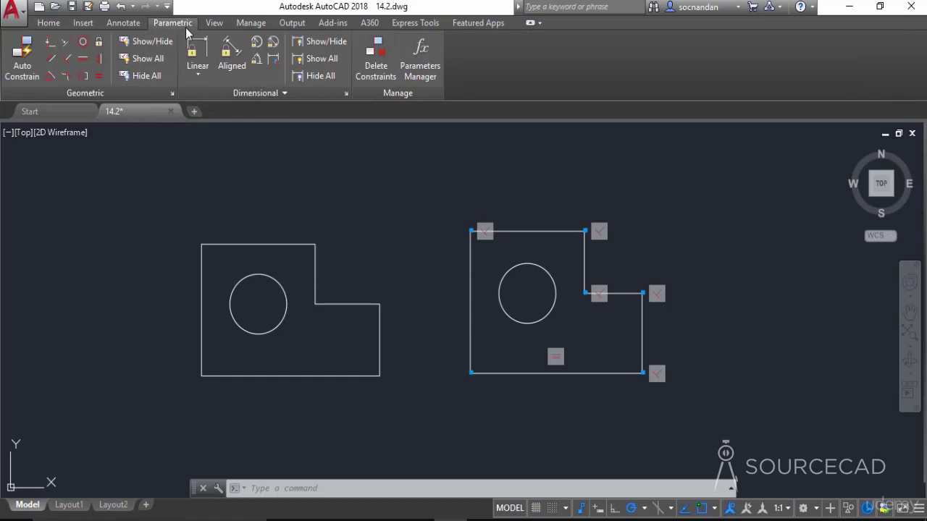
click(20, 71)
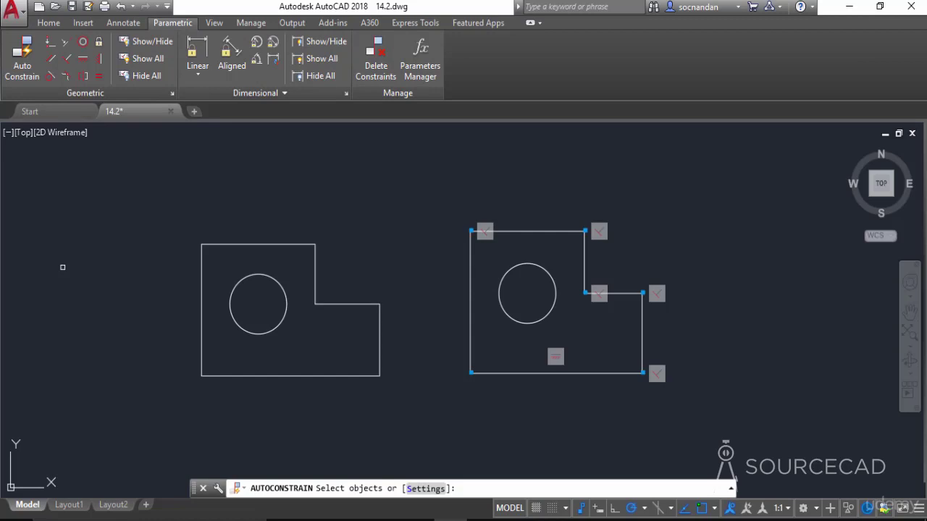
click(282, 375)
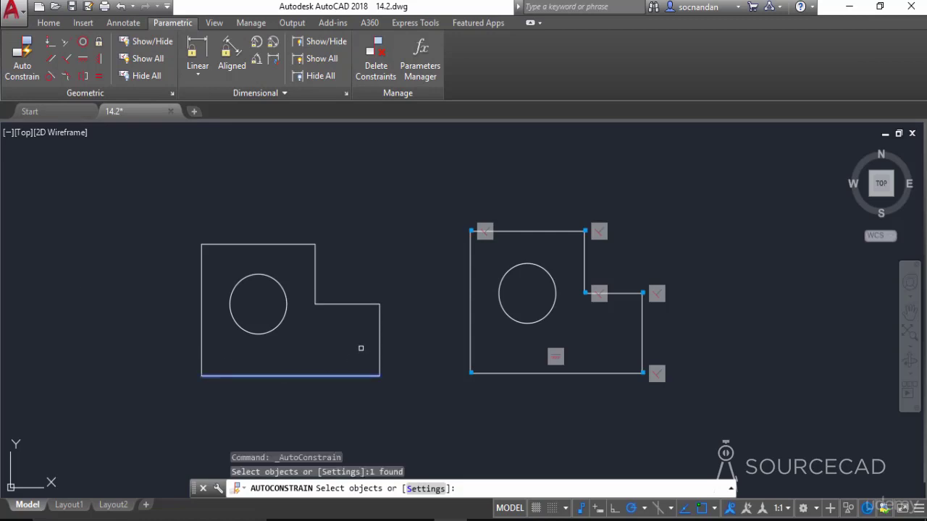
click(380, 320)
click(360, 303)
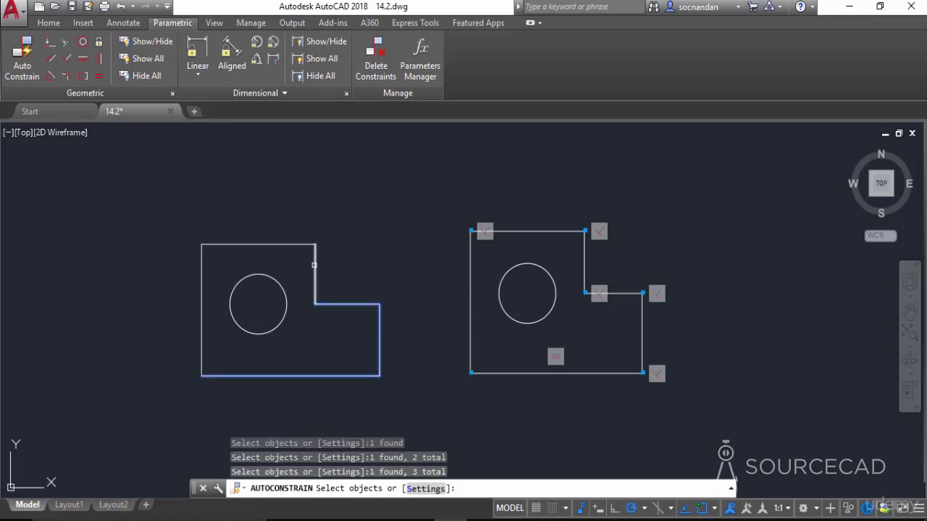
click(315, 265)
click(298, 246)
click(202, 270)
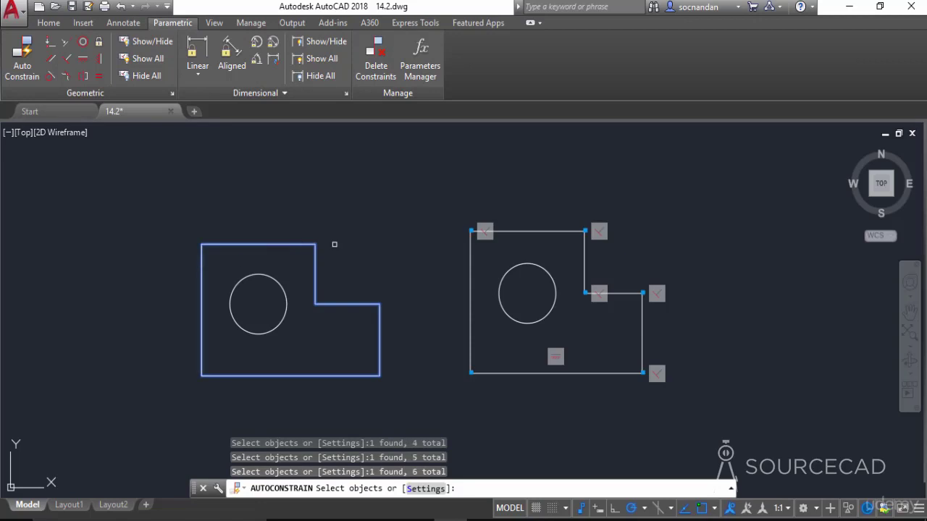
right_click(378, 227)
click(429, 234)
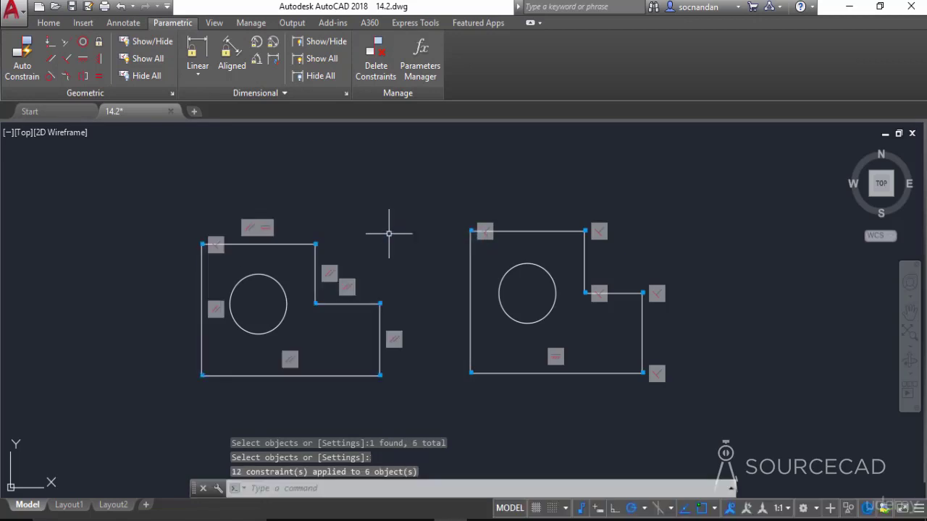
Stretch the auto-constrained profile's left edge outward and its top edge upward by their midpoints
click(258, 245)
key(Escape)
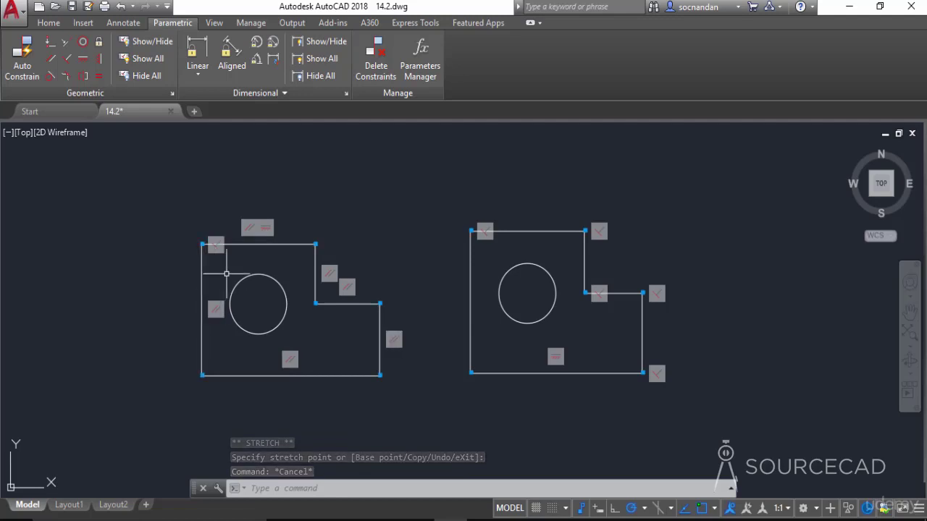
click(201, 265)
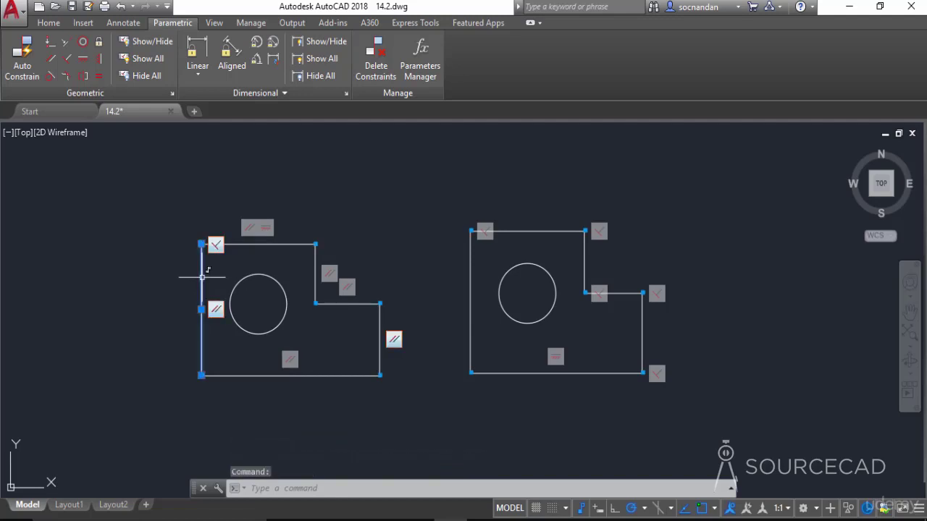
click(201, 309)
click(160, 310)
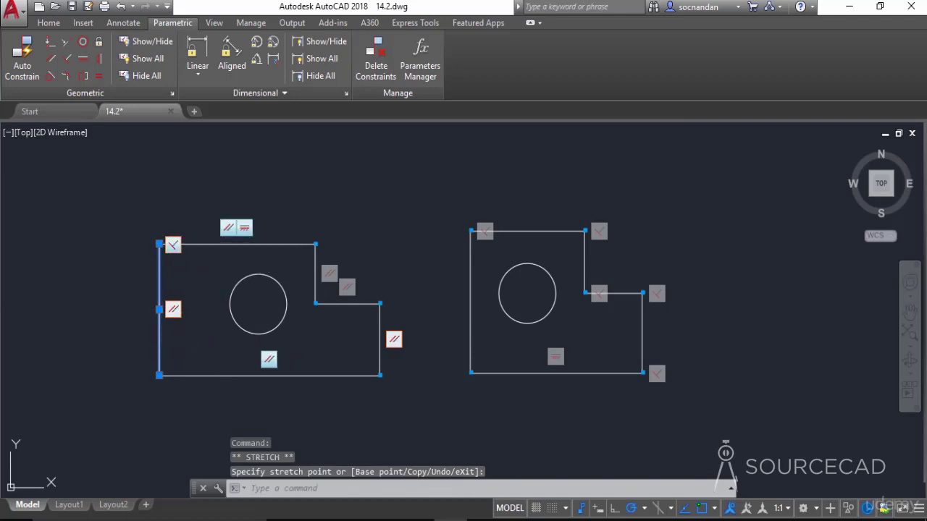
click(279, 244)
click(237, 244)
click(237, 196)
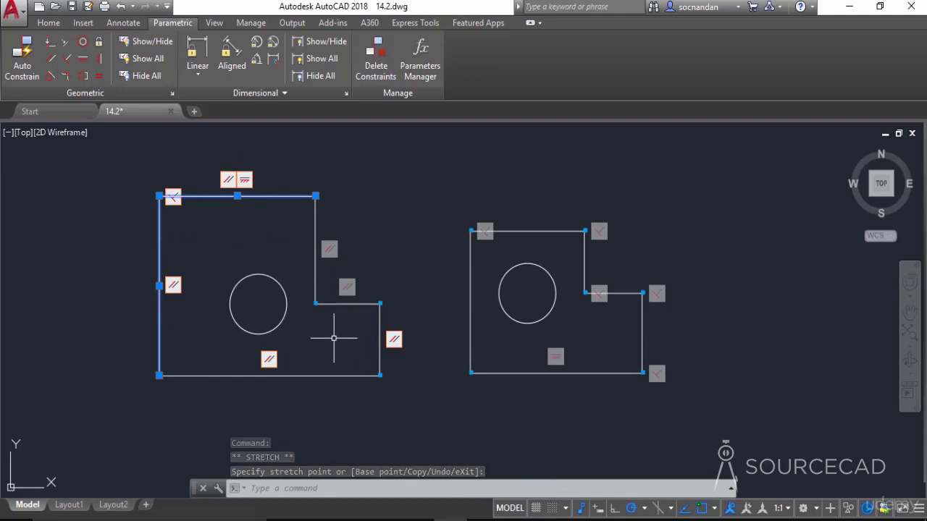
Undo both edge stretches of the auto-constrained profile
key(ctrl+z)
key(ctrl+z)
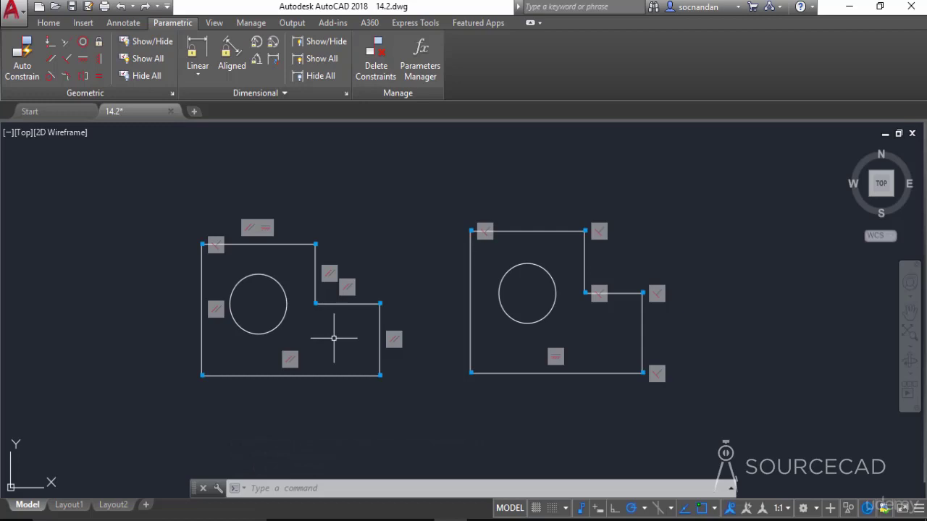
Delete the perpendicular constraint at the upper-left corner of the profile drawn with inferred constraints
right_click(486, 233)
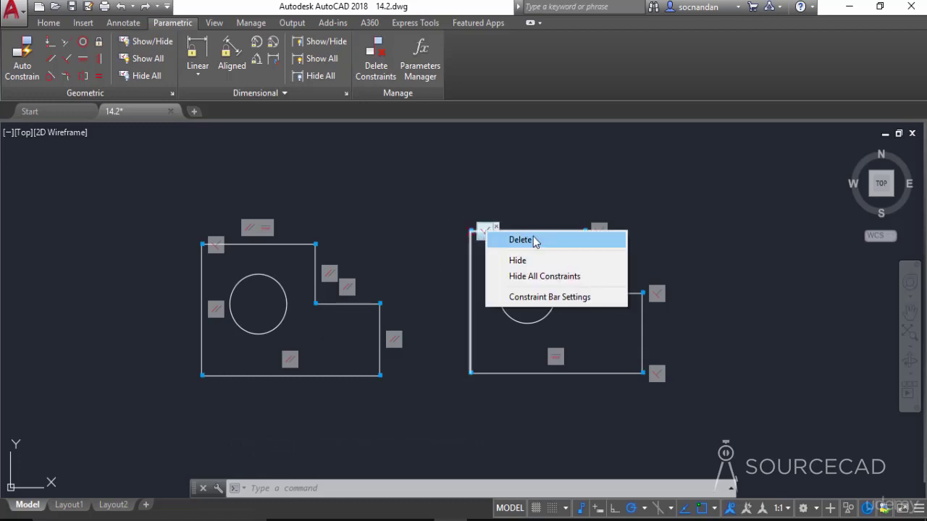
click(521, 240)
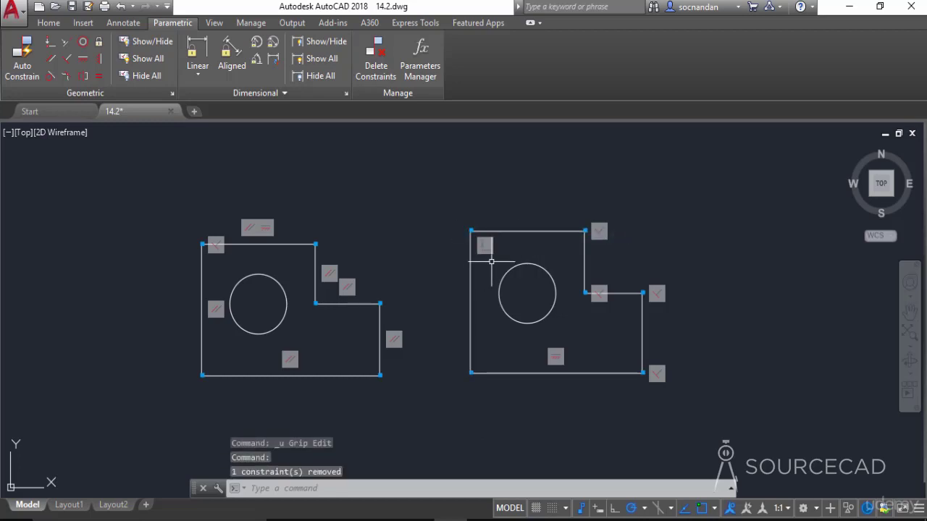
Delete the coincident constraint at the upper-left corner of the inferred-constraint profile and stretch the left edge's top endpoint outward
right_click(487, 250)
click(491, 251)
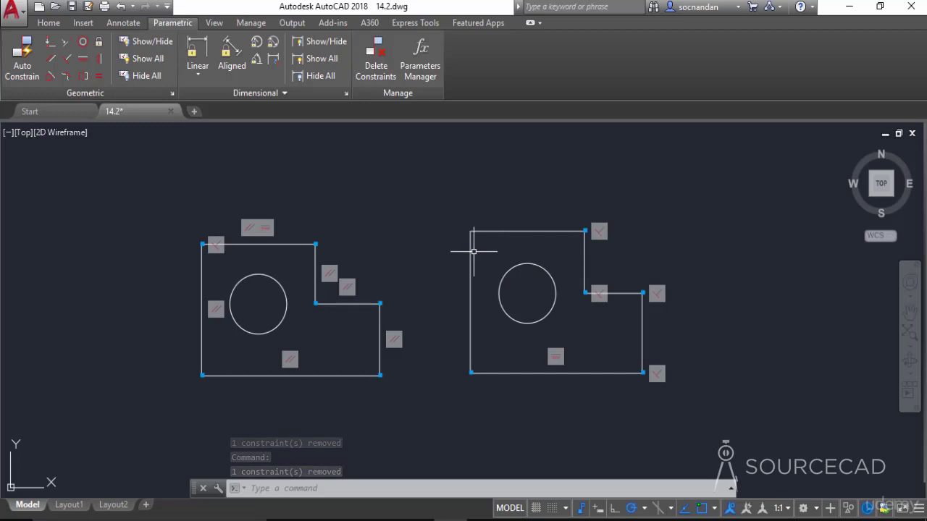
click(471, 254)
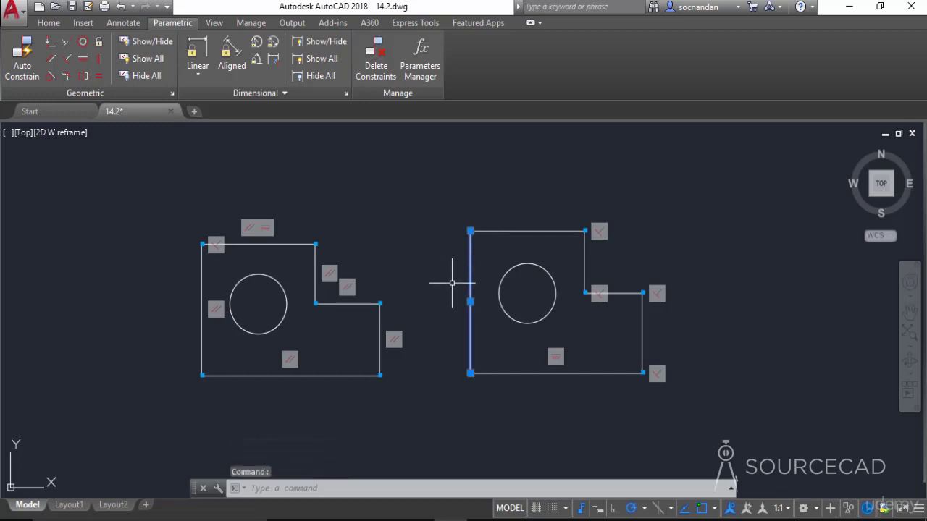
click(471, 231)
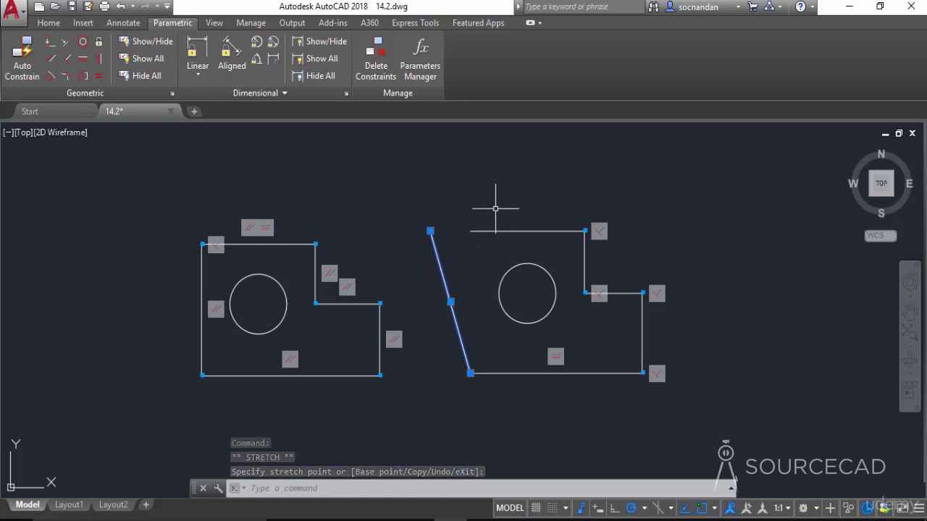
Undo the left edge's stretch and hide the perpendicular constraint bar at the inferred-constraint profile's upper-right corner
key(ctrl+z)
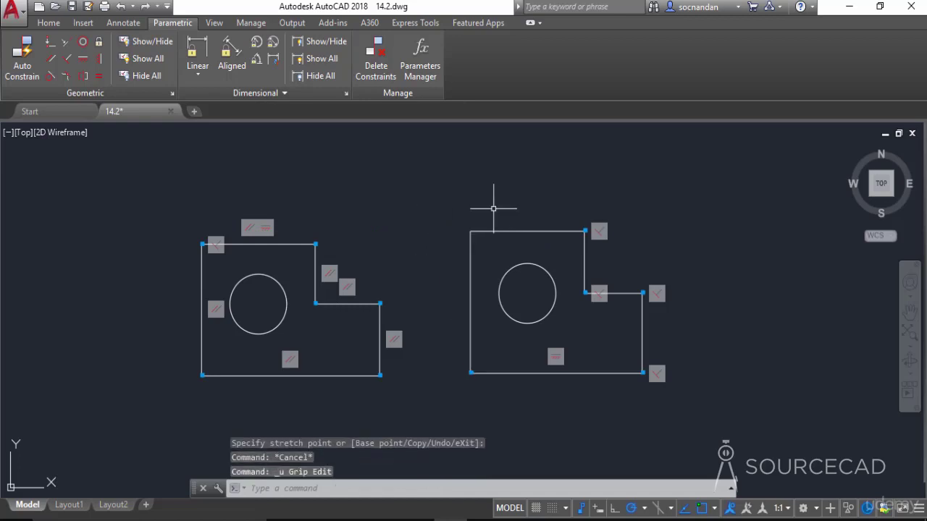
click(610, 230)
mouse_move(599, 245)
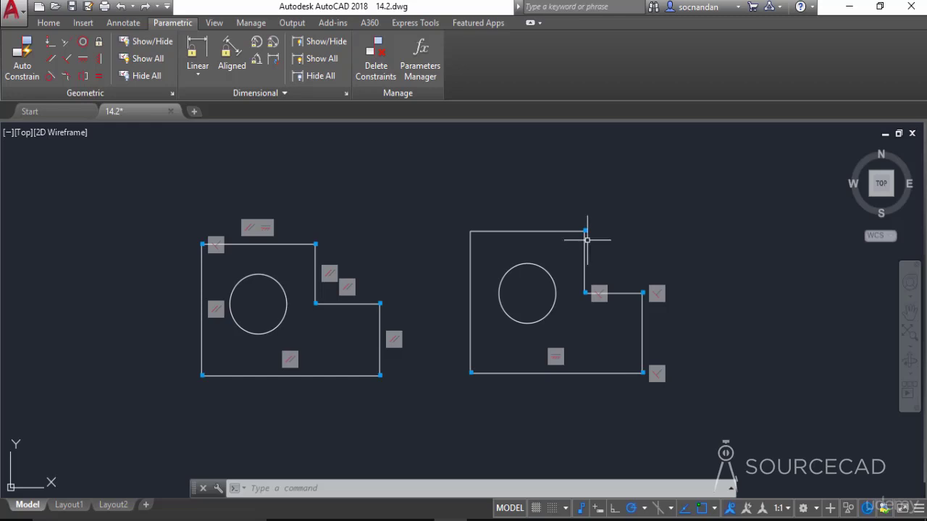
Select the inferred-constraint profile's top edge and adjoining upper vertical edge, and stretch their shared corner up and to the right
click(579, 231)
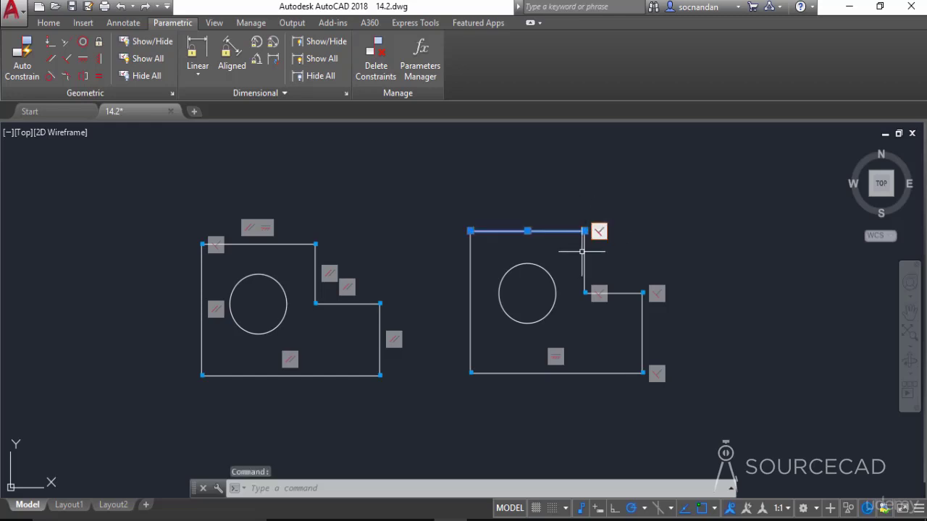
click(584, 249)
click(584, 231)
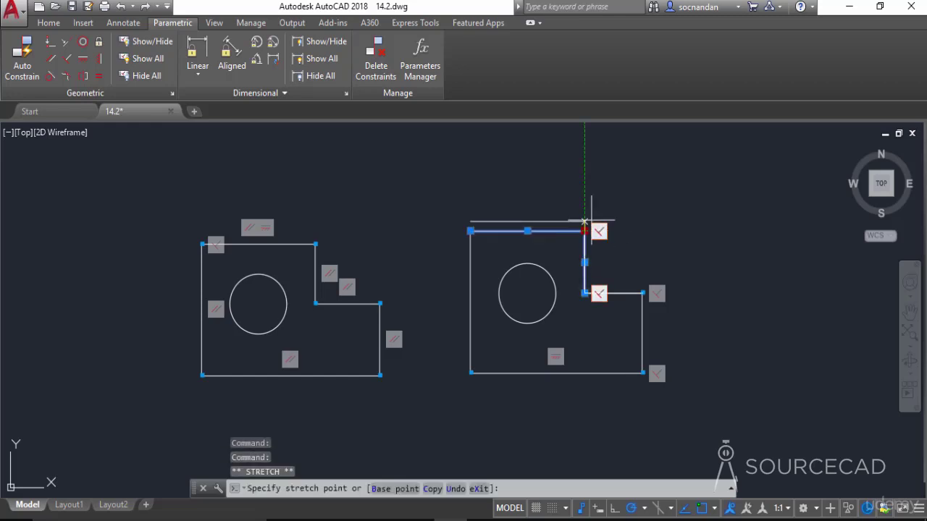
click(611, 172)
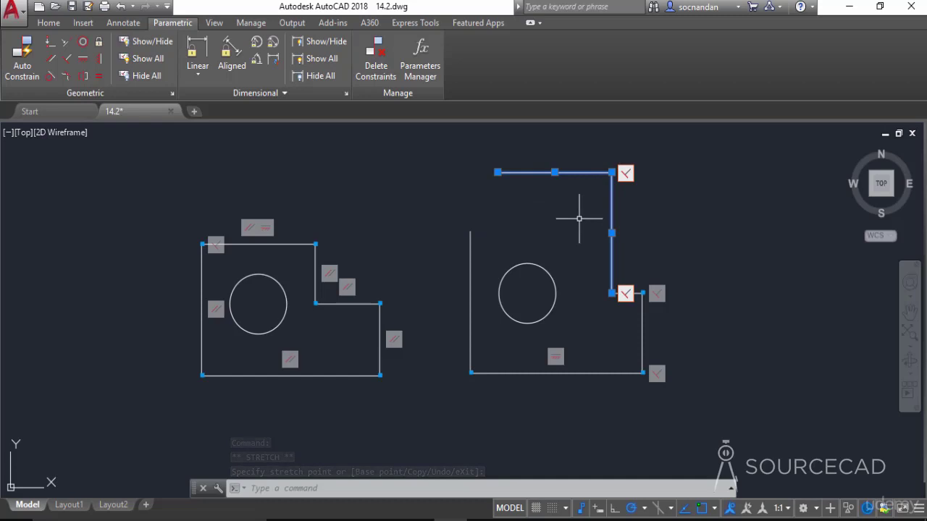
Undo the corner stretch and the deletions of the coincident and perpendicular constraints at the inferred-constraint profile's upper-left corner
key(ctrl+z)
key(ctrl+z)
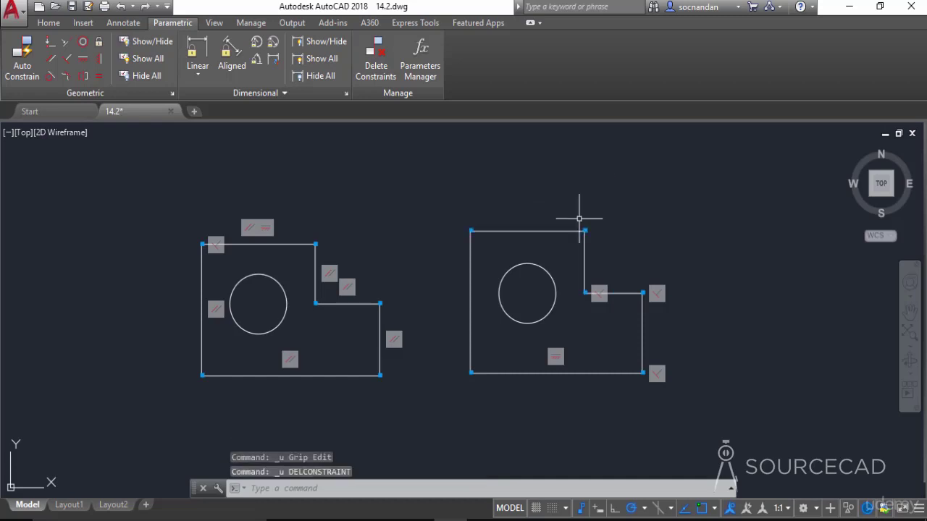
key(ctrl+z)
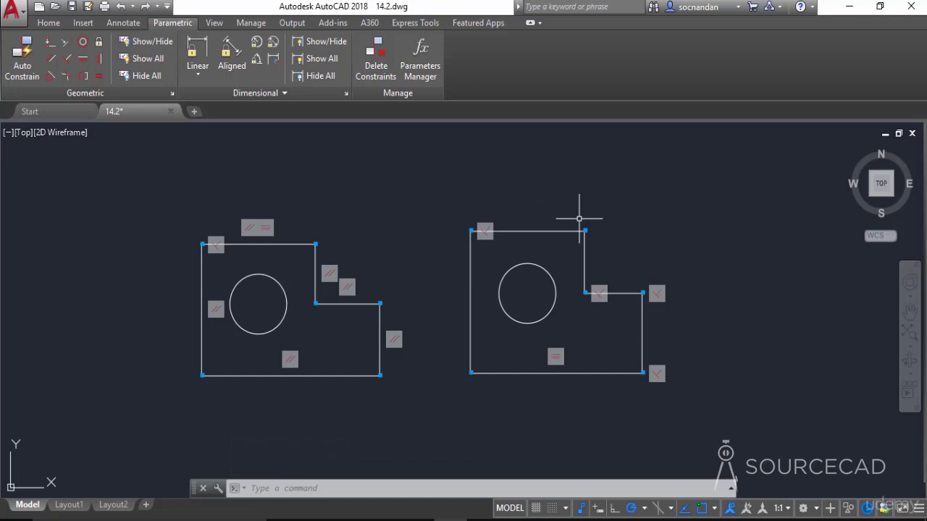
Delete all constraints from the auto-constrained L-shaped profile and its circle using Delete Constraints
click(382, 55)
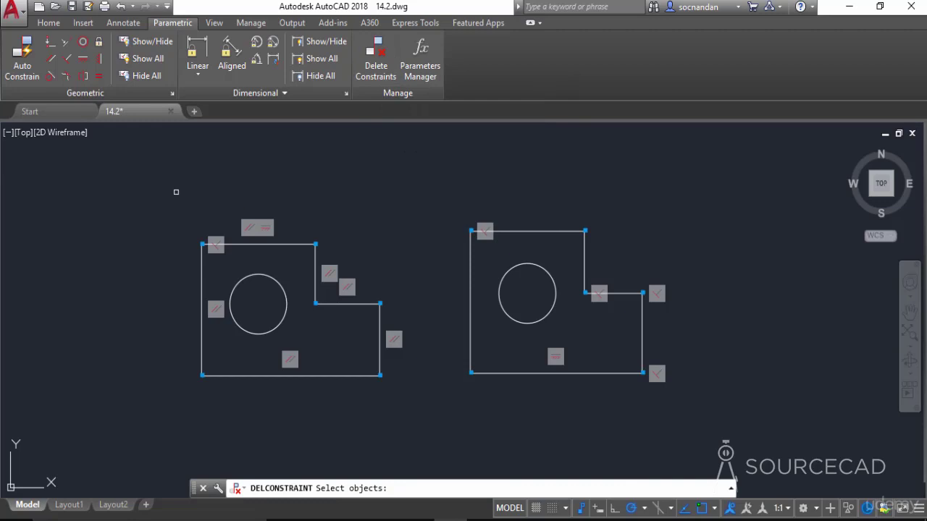
click(177, 194)
click(423, 429)
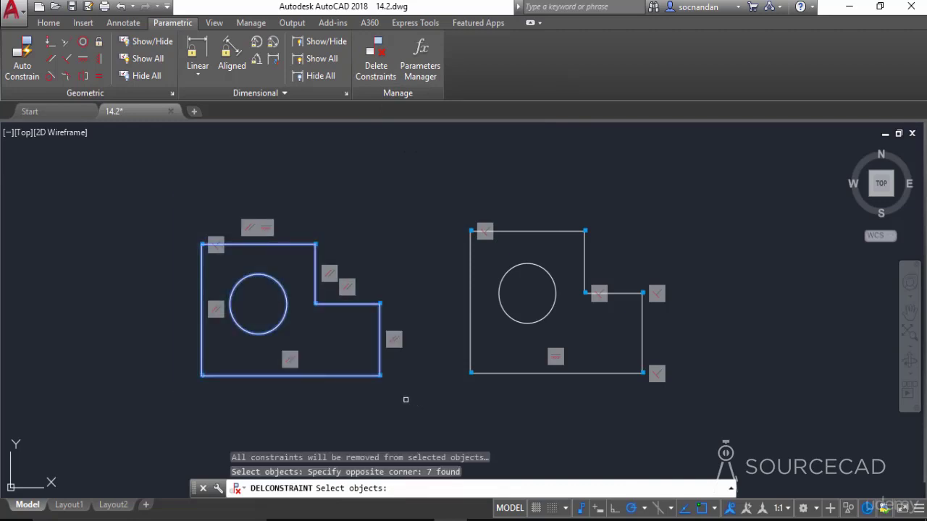
key(Return)
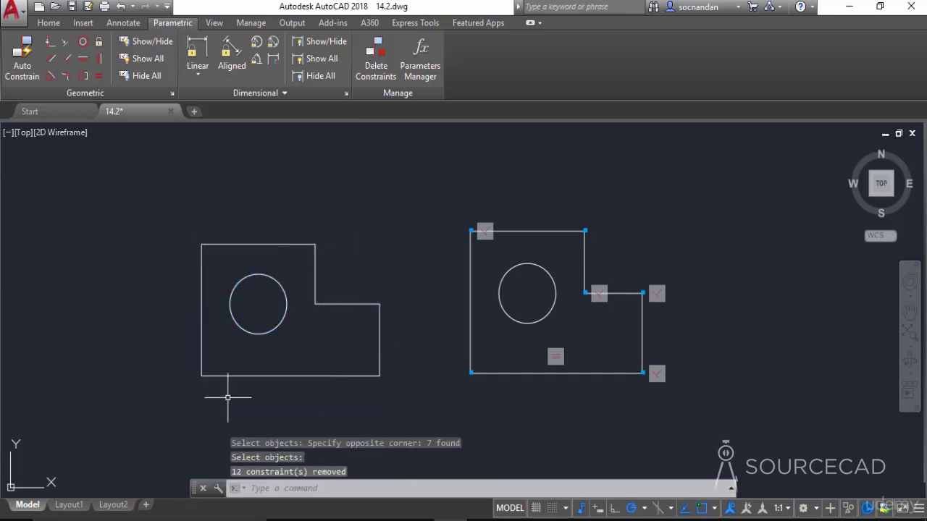
Stretch the unconstrained profile's top line upward by its right endpoint and move its left edge outward by its midpoint
click(250, 246)
click(315, 244)
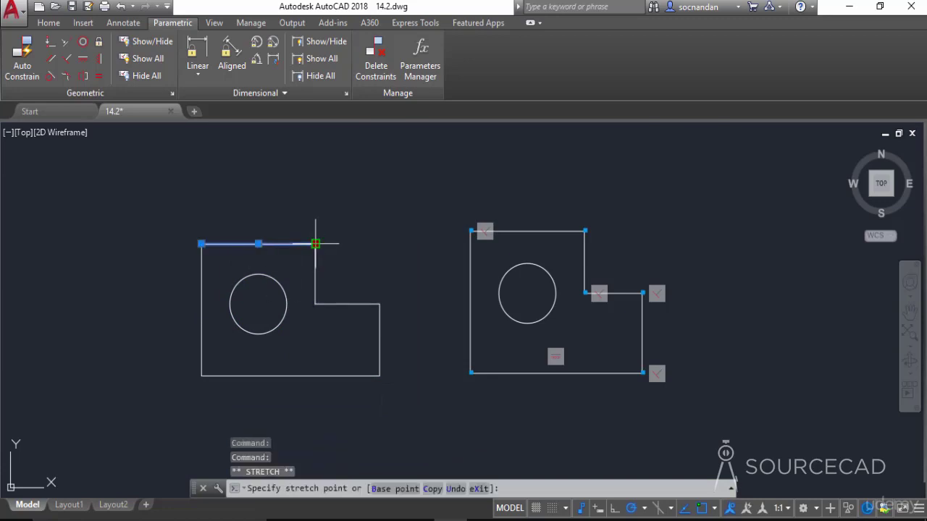
click(290, 175)
click(201, 322)
click(201, 309)
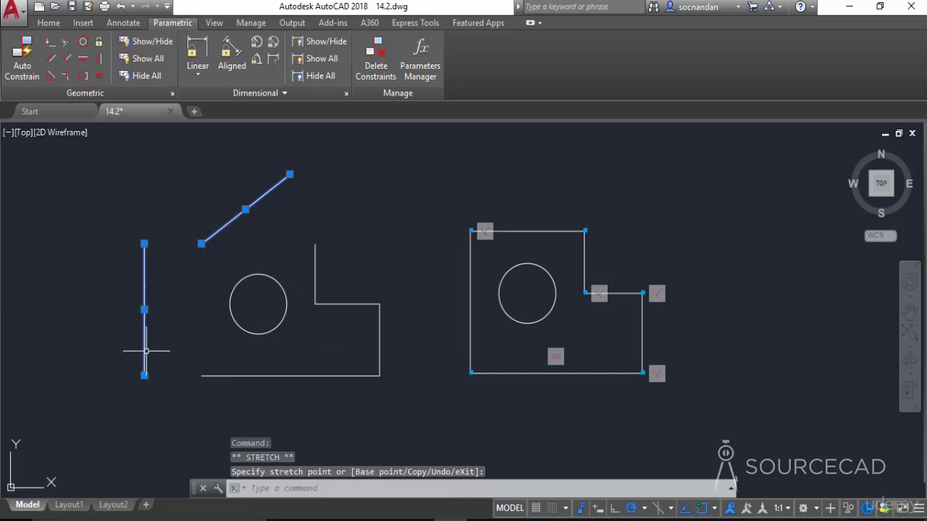
key(Escape)
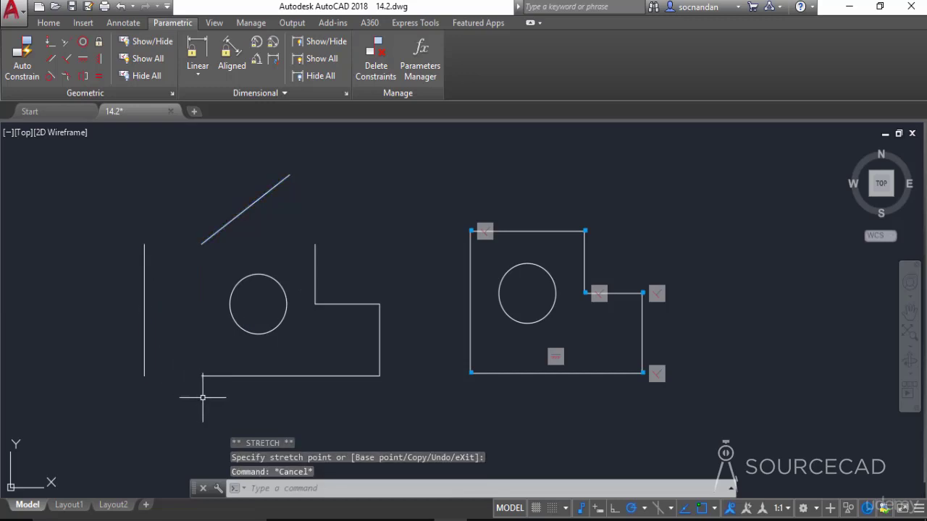